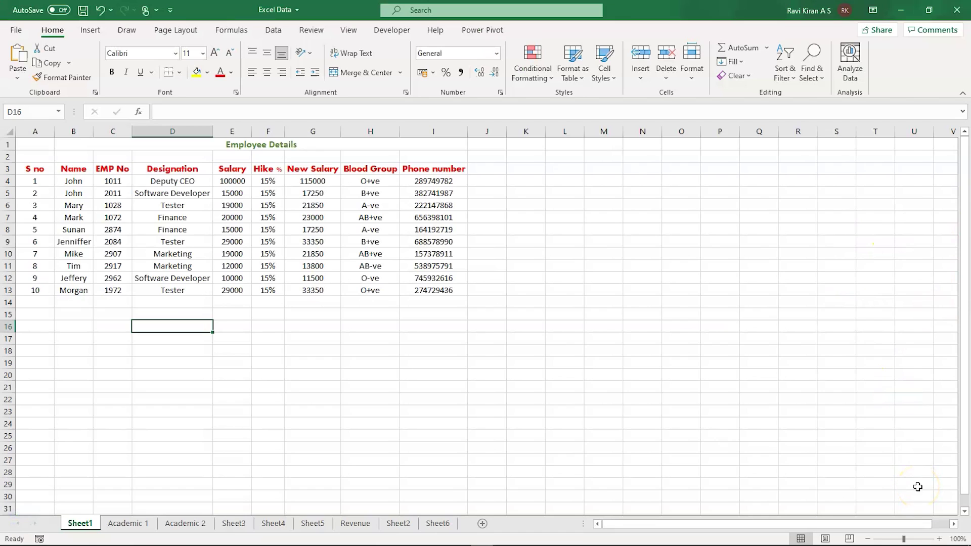
- Zoom in on the worksheet and point out the Designation and Phone number columns
left_click(939, 539)
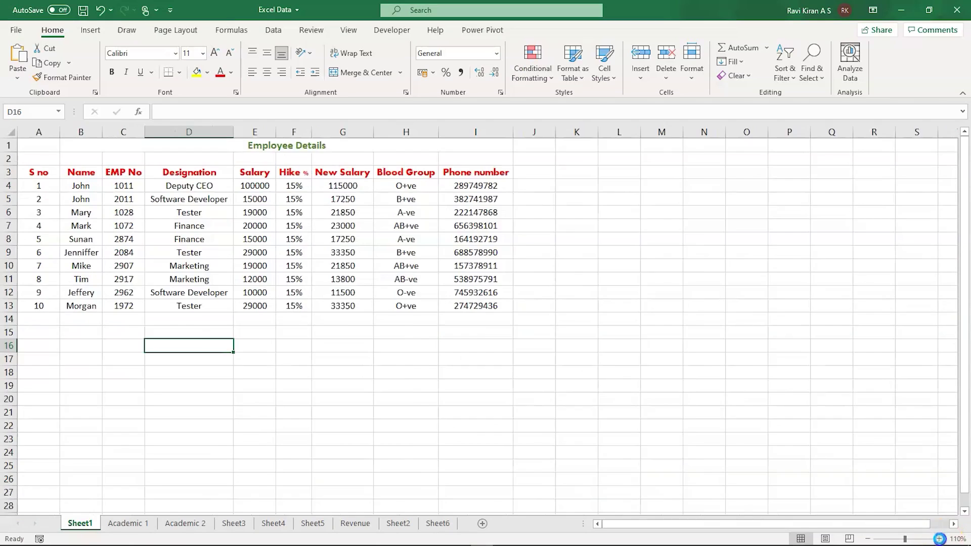
left_click(939, 540)
left_click(940, 539)
left_click(939, 539)
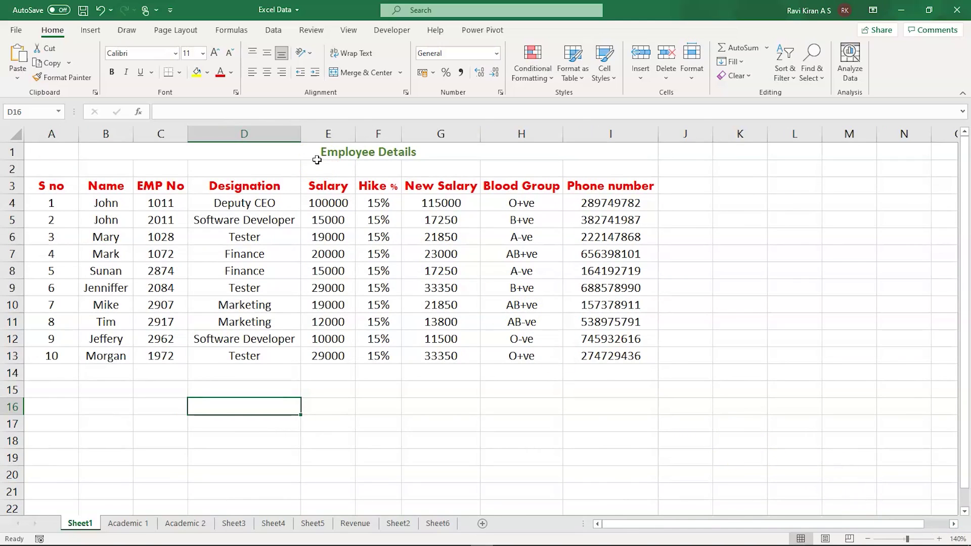
left_click(254, 185)
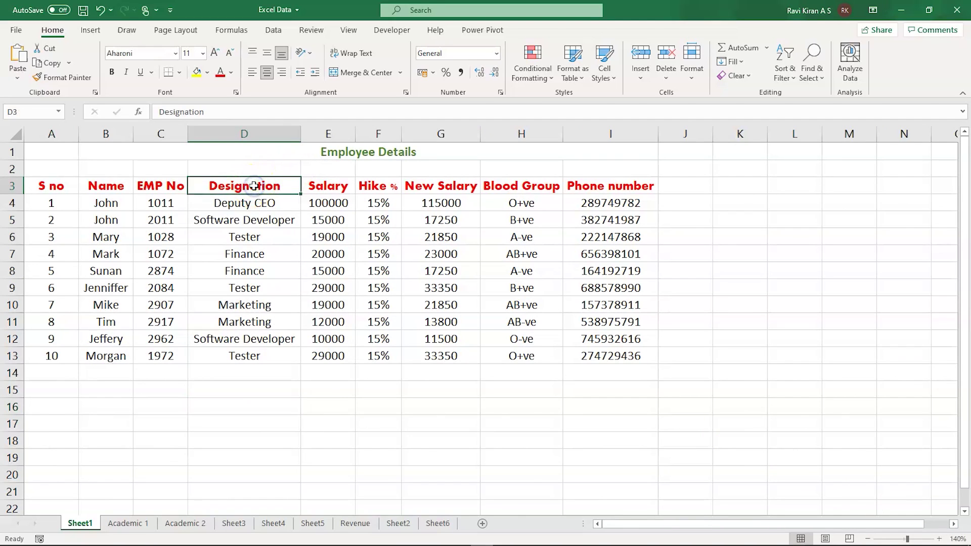
left_click(603, 188)
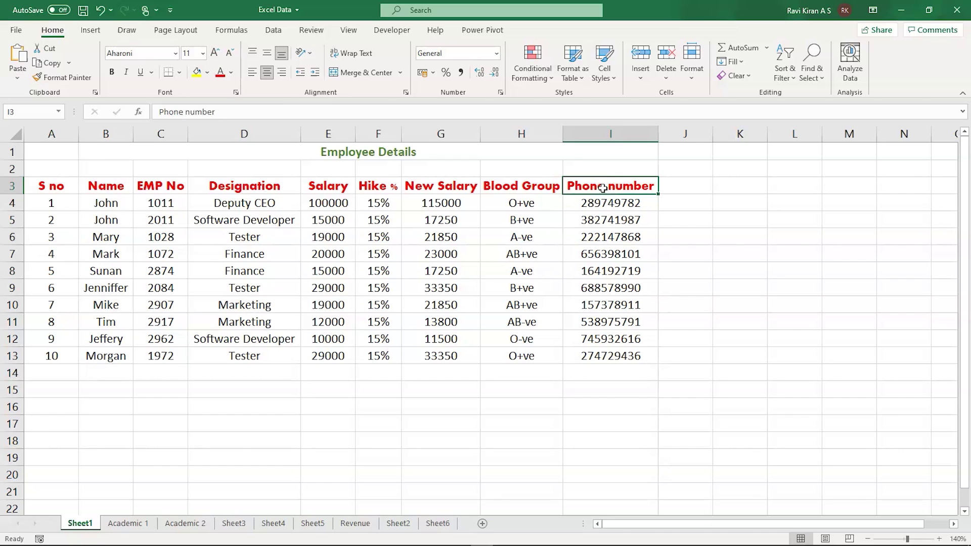
- Open cells H4, G4 and B4 for editing without changing them
double_click(527, 204)
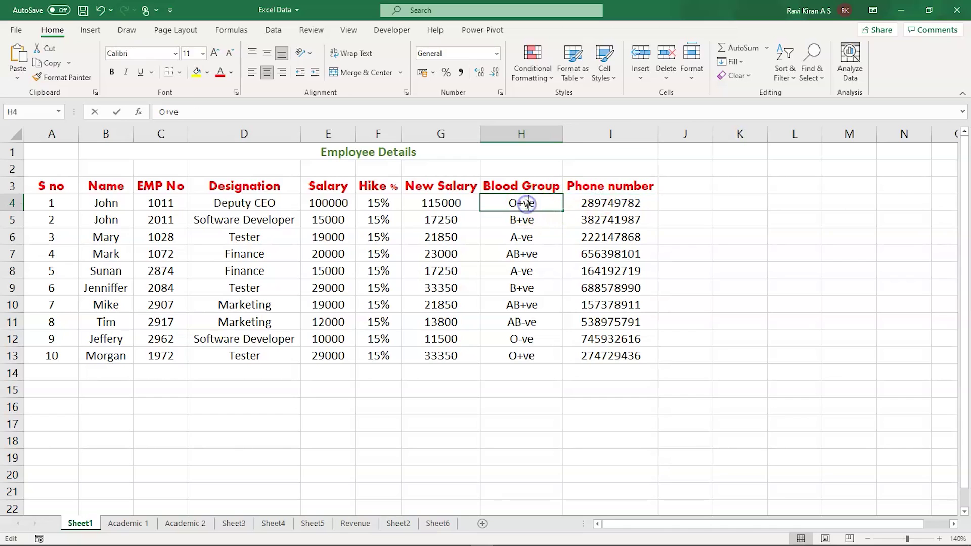
double_click(438, 203)
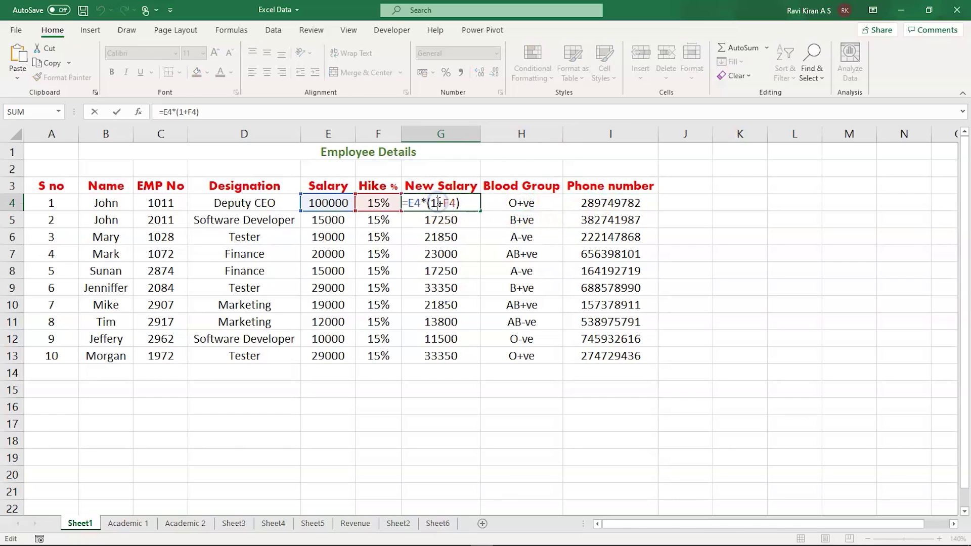
left_click(320, 221)
key("ctrl+Down")
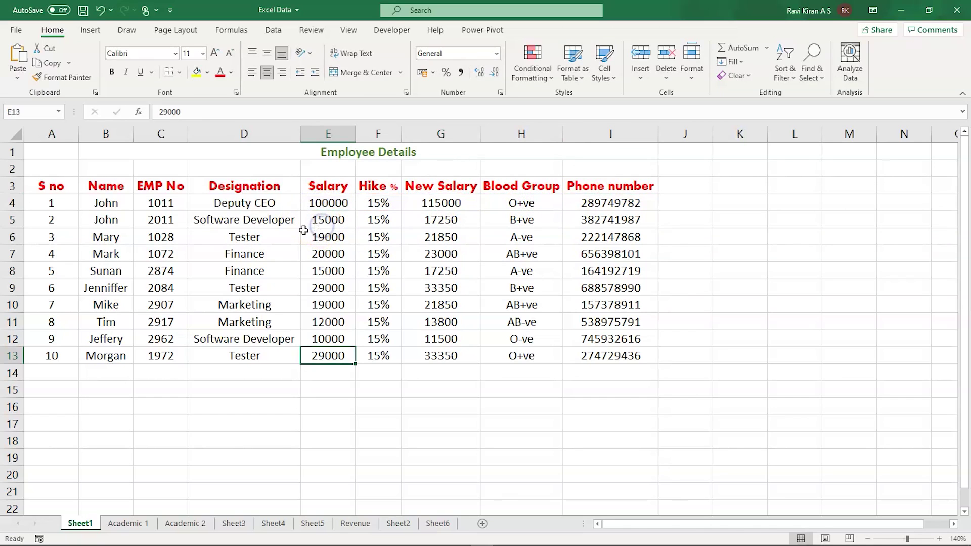
double_click(104, 203)
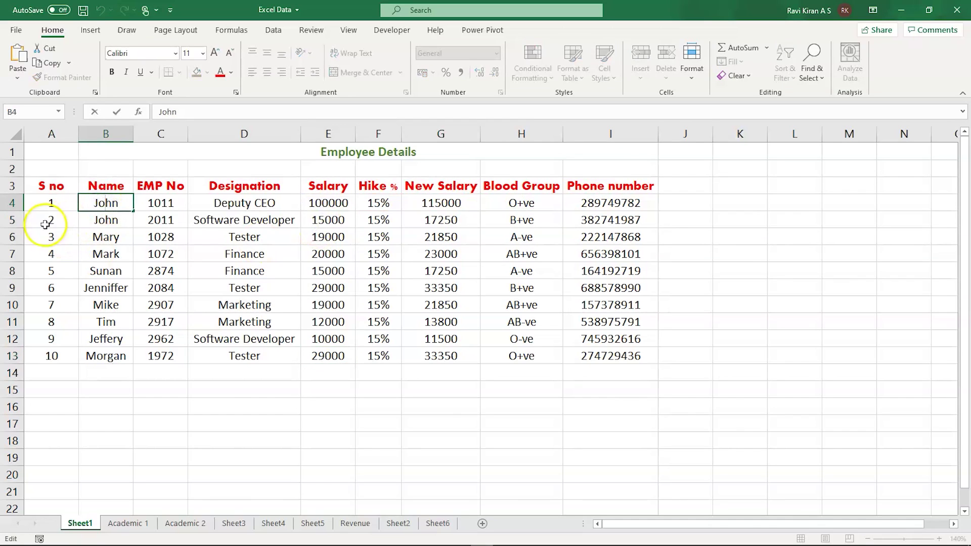
key("Tab")
key("Up")
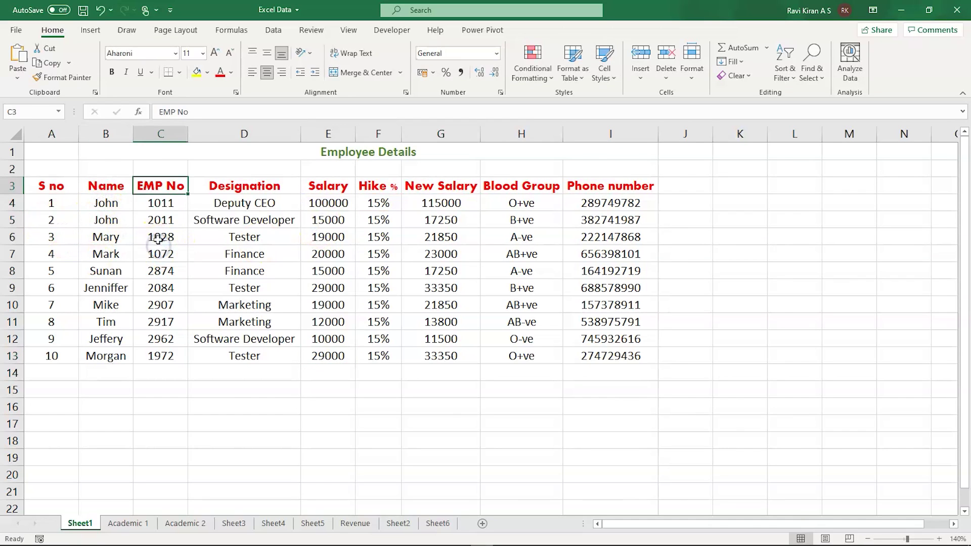
- Retype the last digit of the employee number in C5, keeping it 2011
double_click(158, 220)
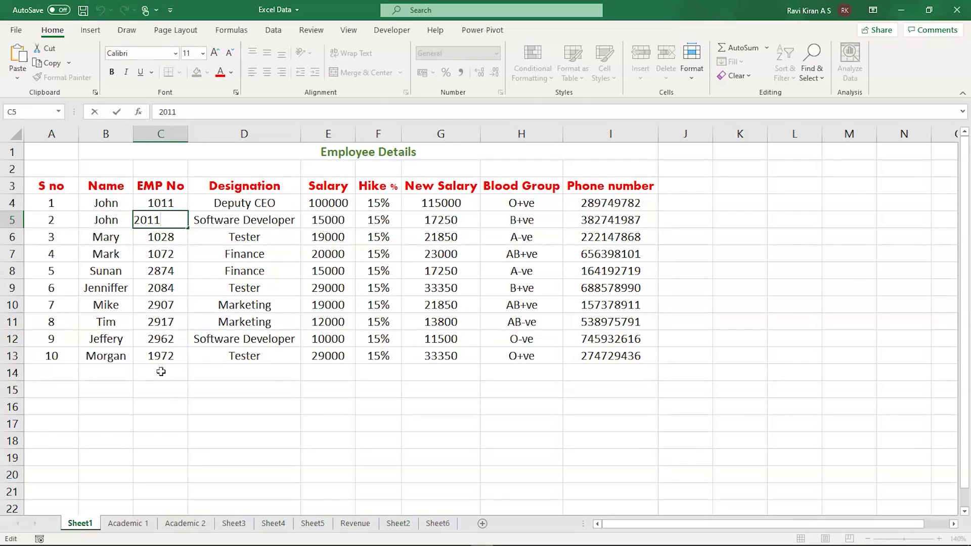
key("BackSpace")
type("1")
left_click(171, 405)
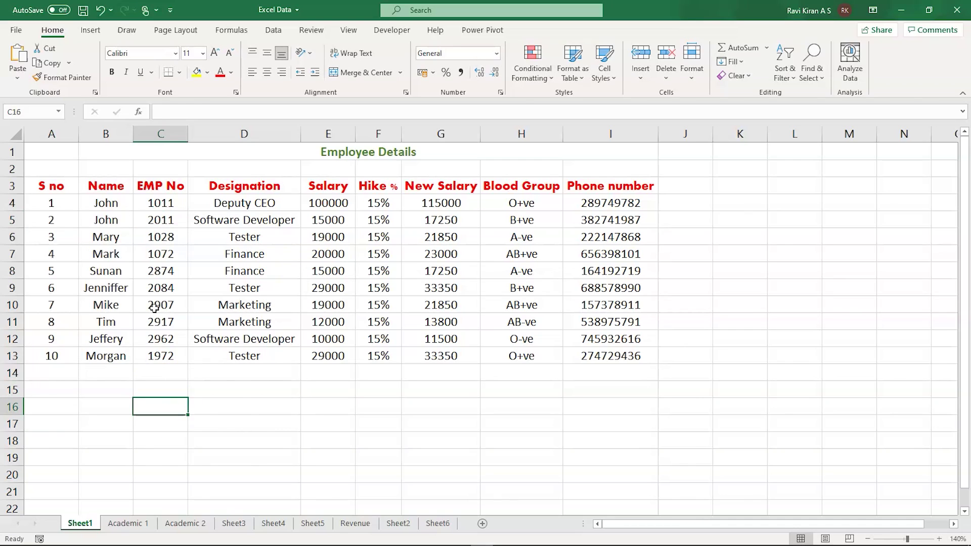
- Rename the Sheet1 tab to 'Employee Data', then select an empty cell below the table
double_click(80, 524)
type("Emp")
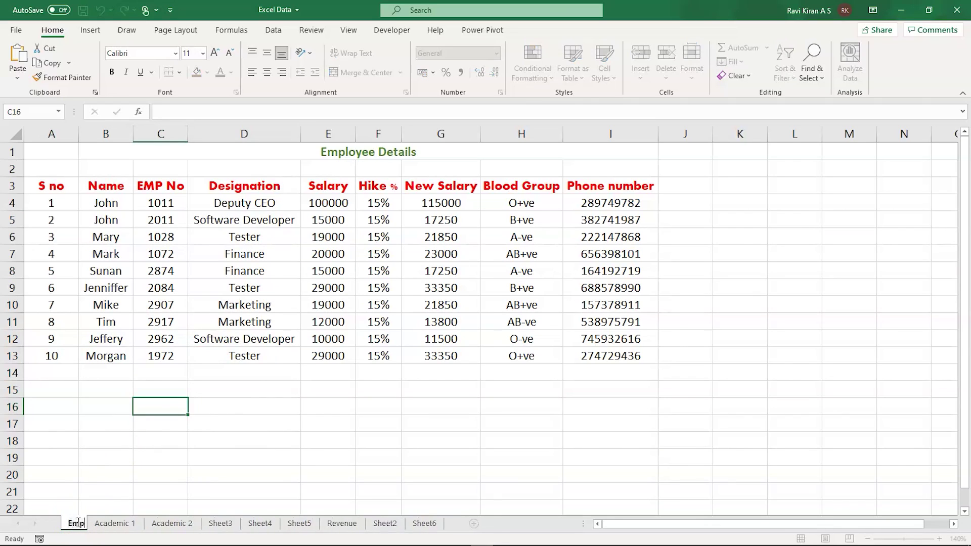
type("loyee Data")
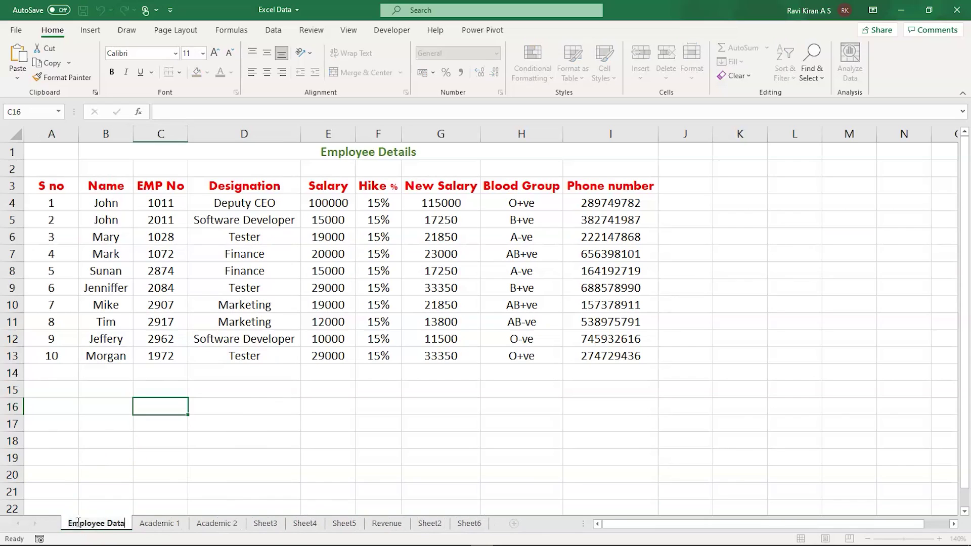
key("Return")
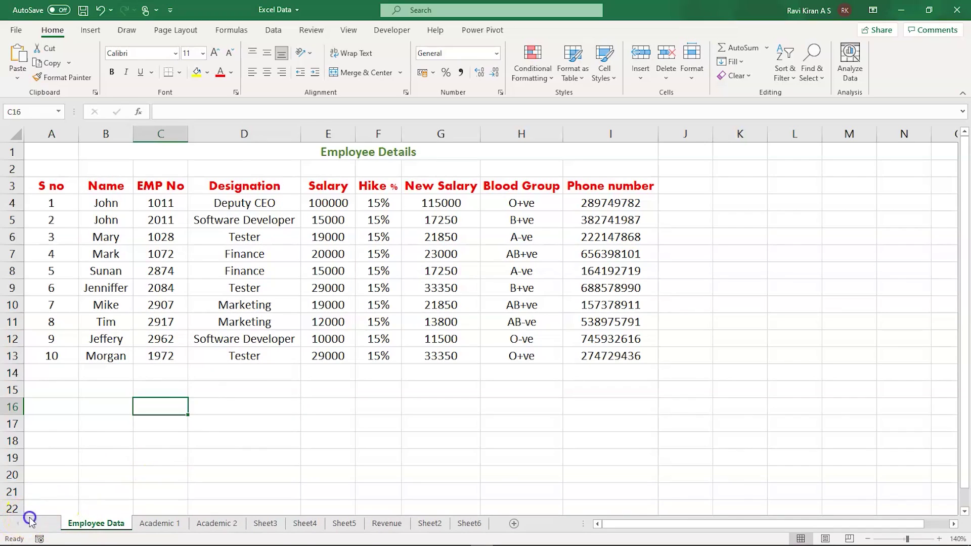
key("Right")
key("Right")
key("Right")
key("Down")
key("Down")
key("Down")
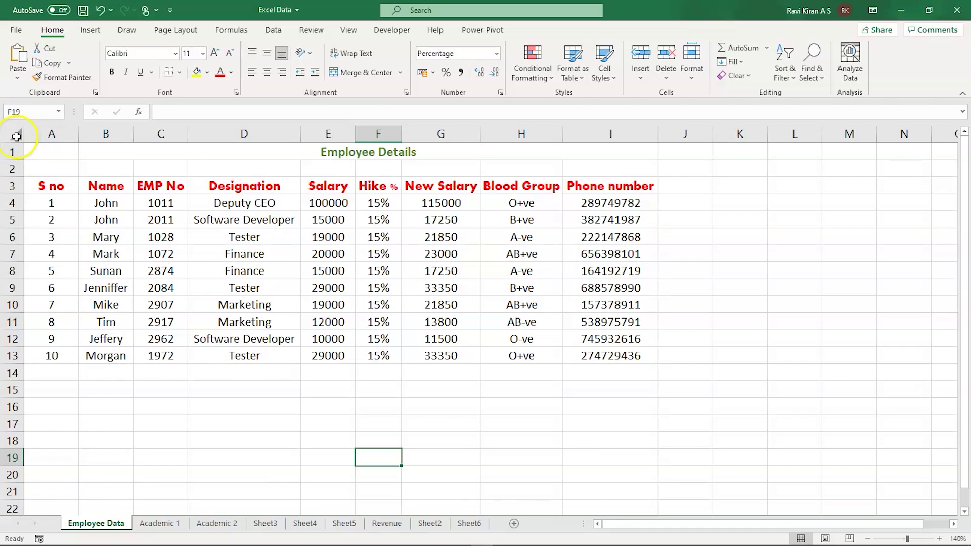
left_click(16, 137)
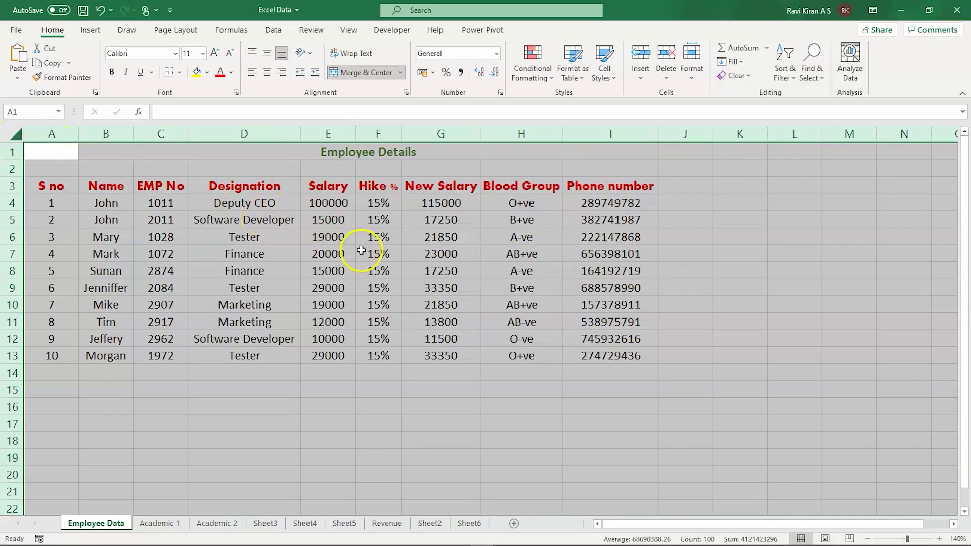
right_click(305, 223)
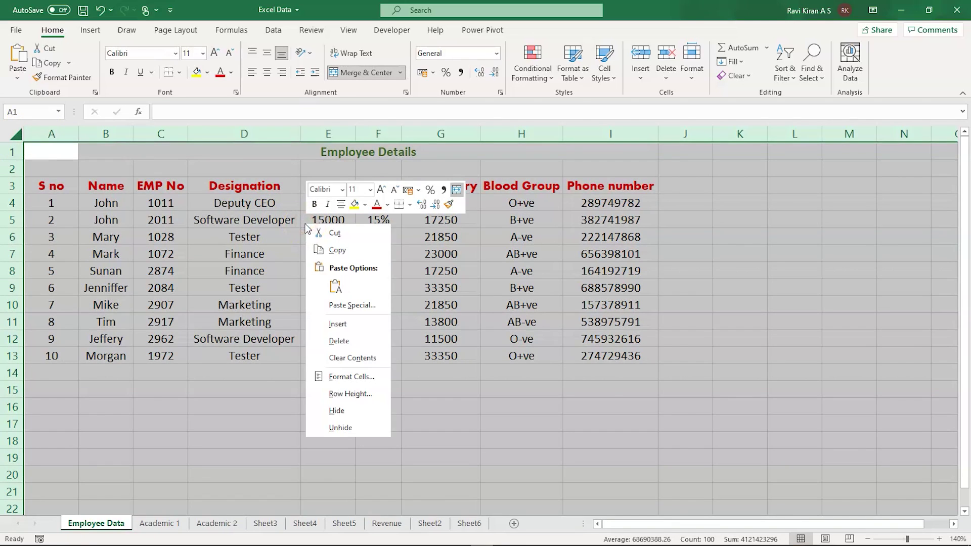
left_click(352, 378)
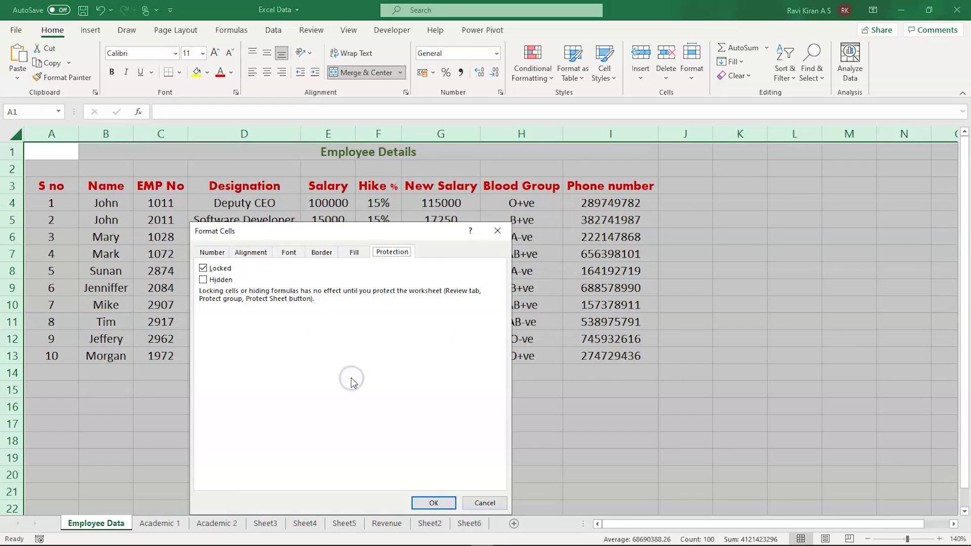
left_click(215, 253)
left_click(251, 252)
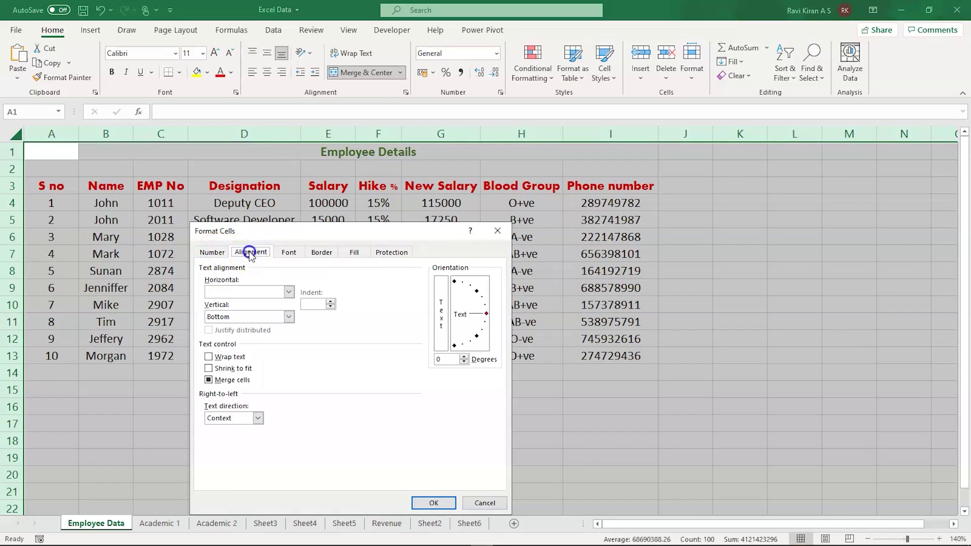
left_click(282, 254)
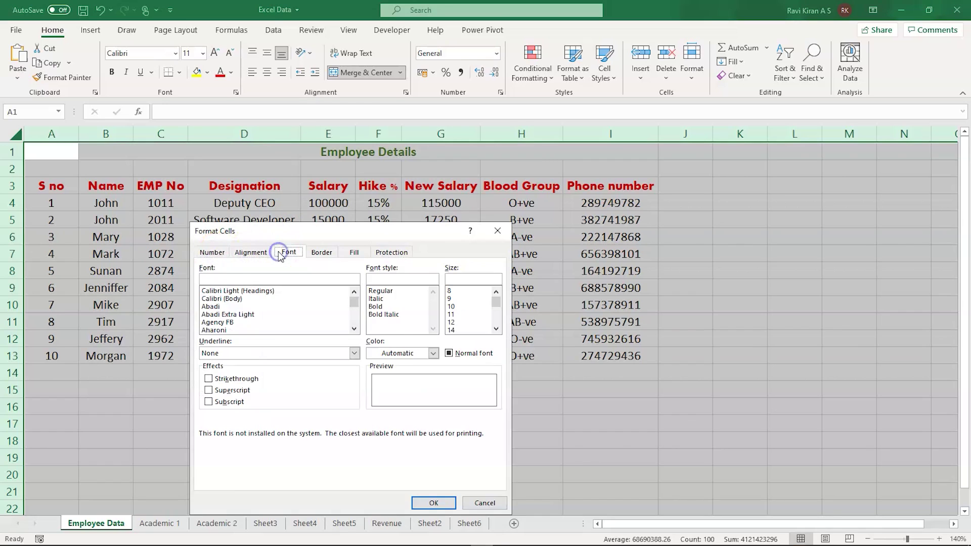
left_click(403, 253)
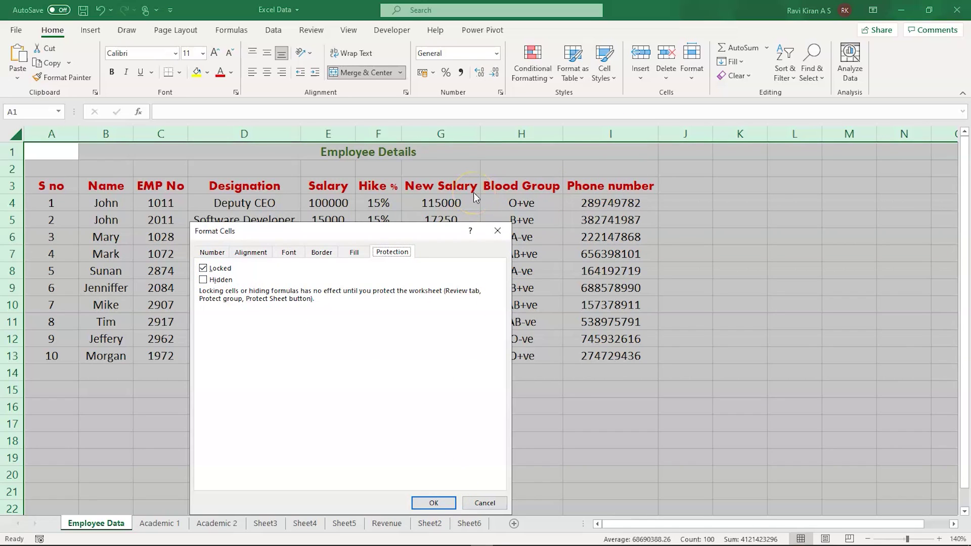
- Select columns D and I and clear Locked in Format Cells, triggering the merged-cell warning
left_click(471, 504)
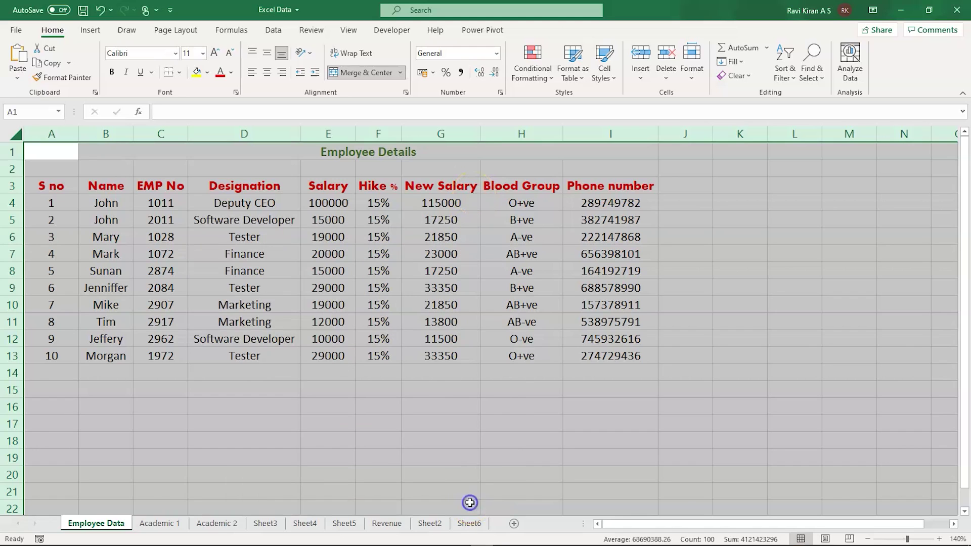
left_click(351, 449)
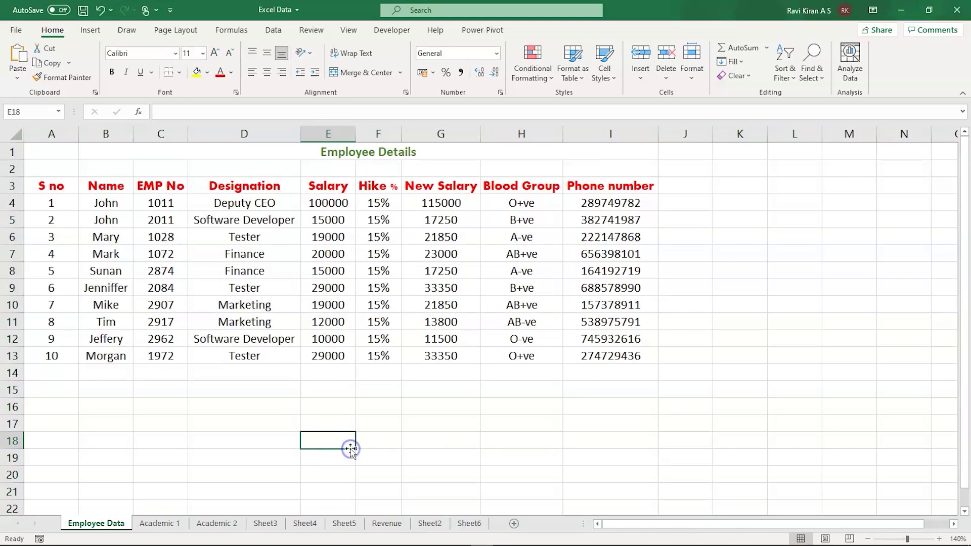
left_click(233, 137)
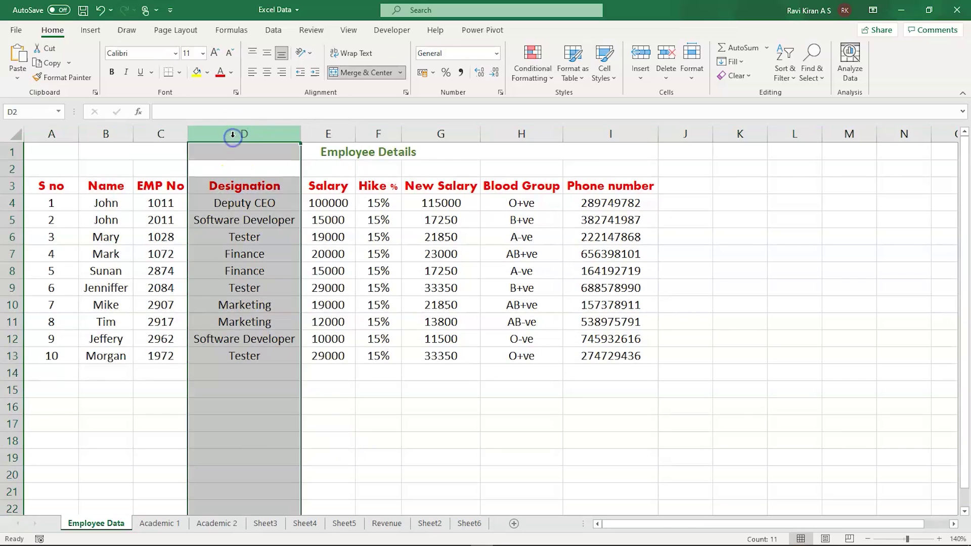
left_click(621, 134, "ctrl")
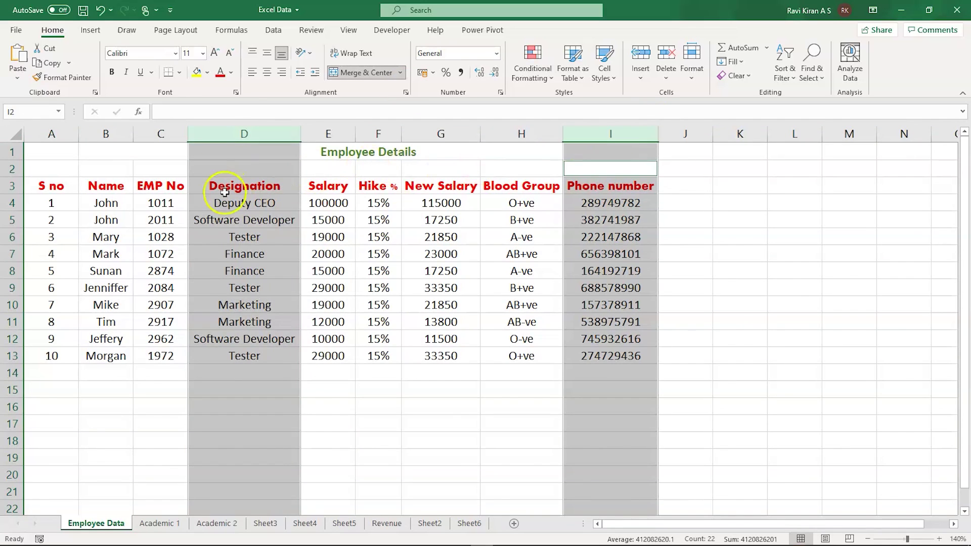
right_click(238, 208)
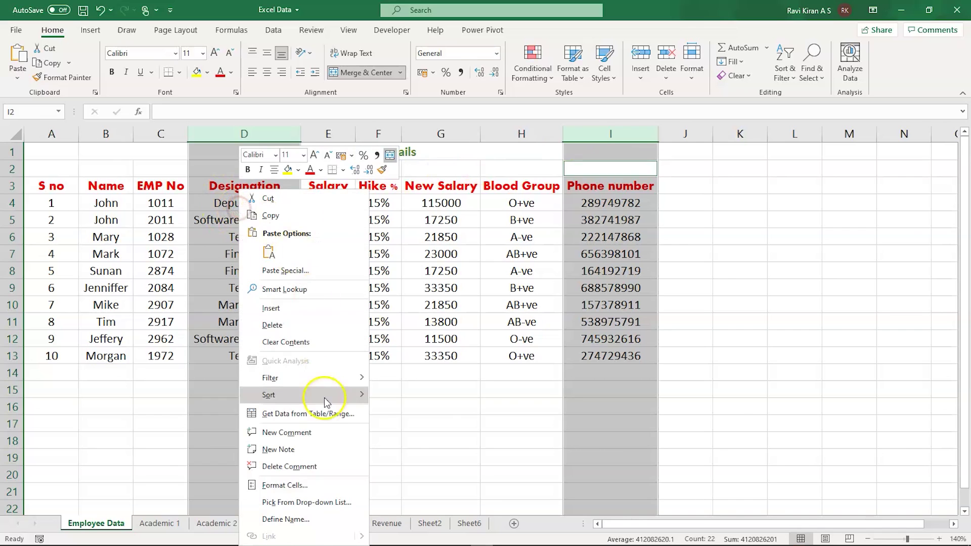
left_click(286, 485)
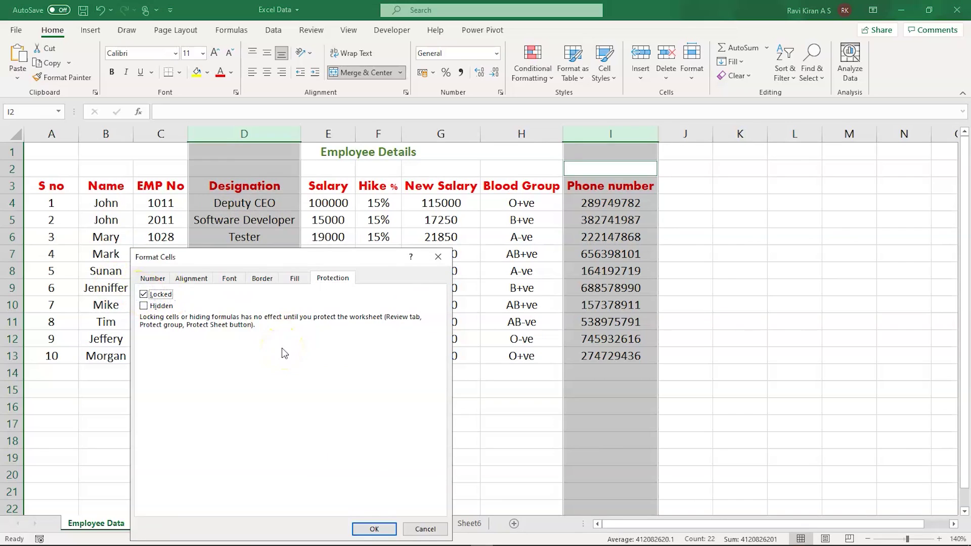
left_click(144, 296)
left_click(374, 529)
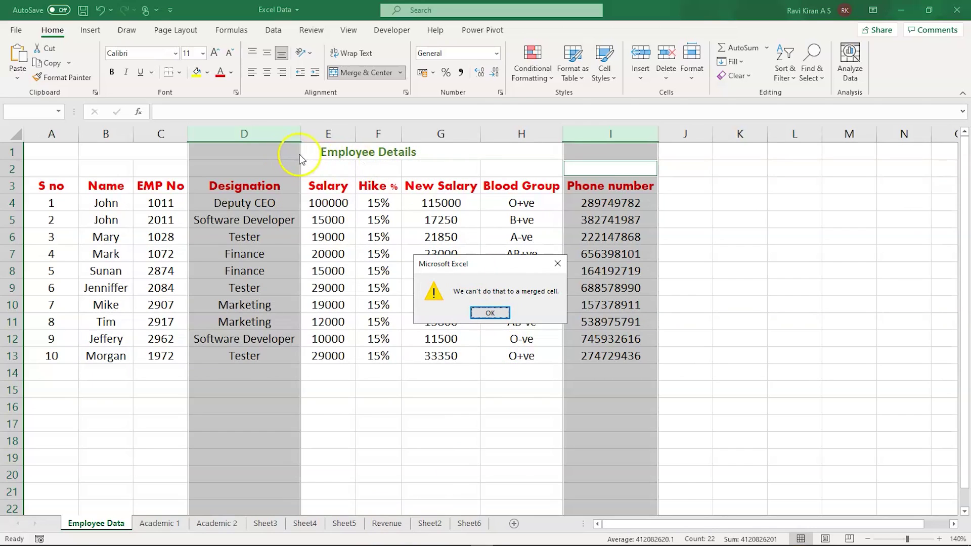
- Dismiss the merged-cell warning, clear the Employee Details title, and delete row 1
left_click(469, 319)
left_click(473, 485)
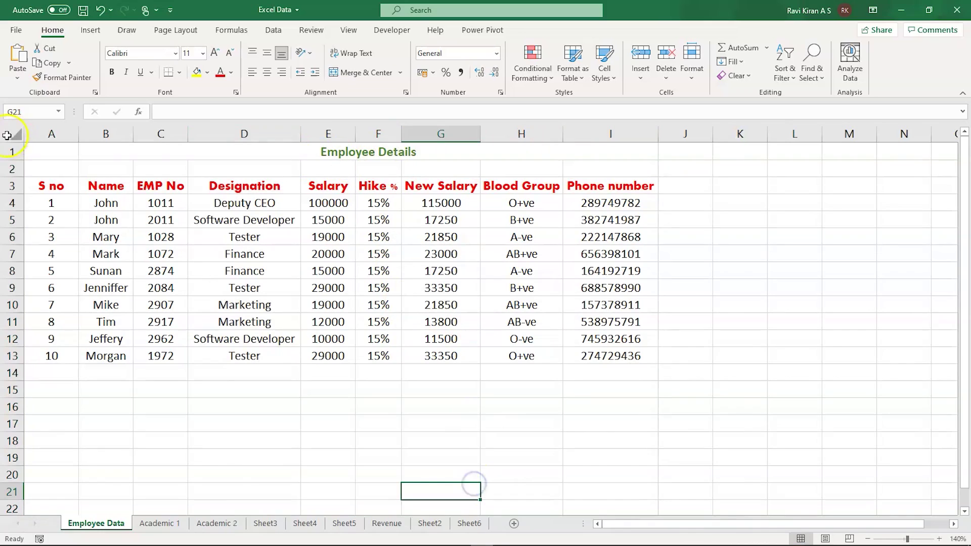
left_click(9, 152)
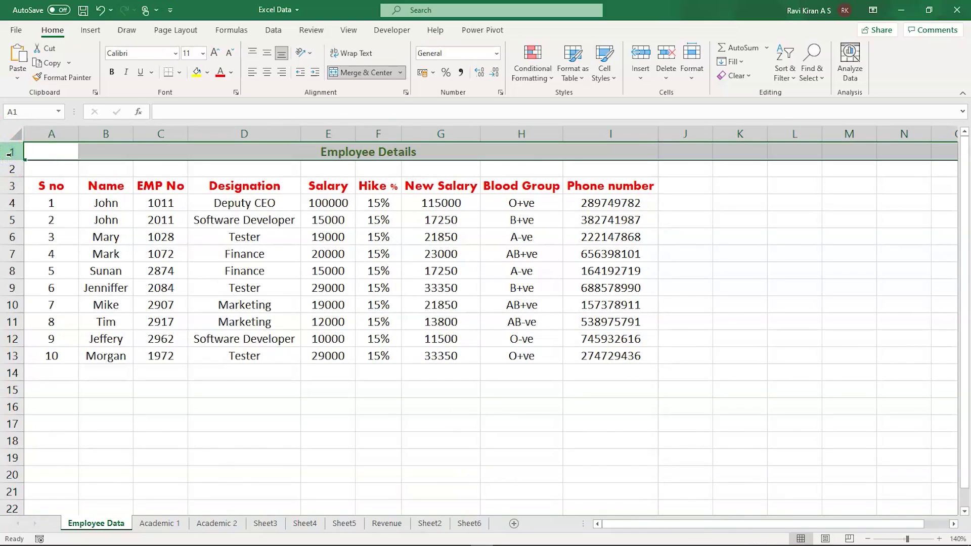
key("Delete")
right_click(10, 152)
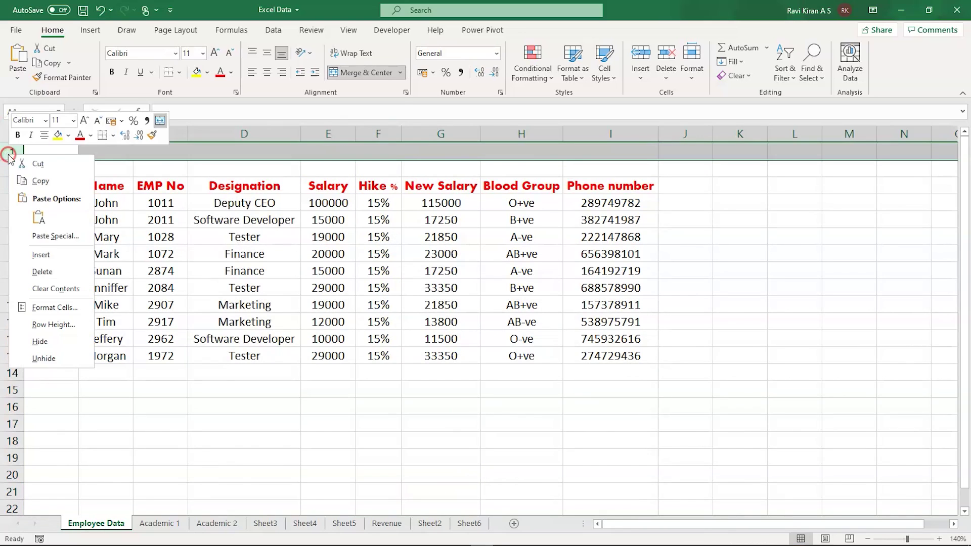
left_click(53, 270)
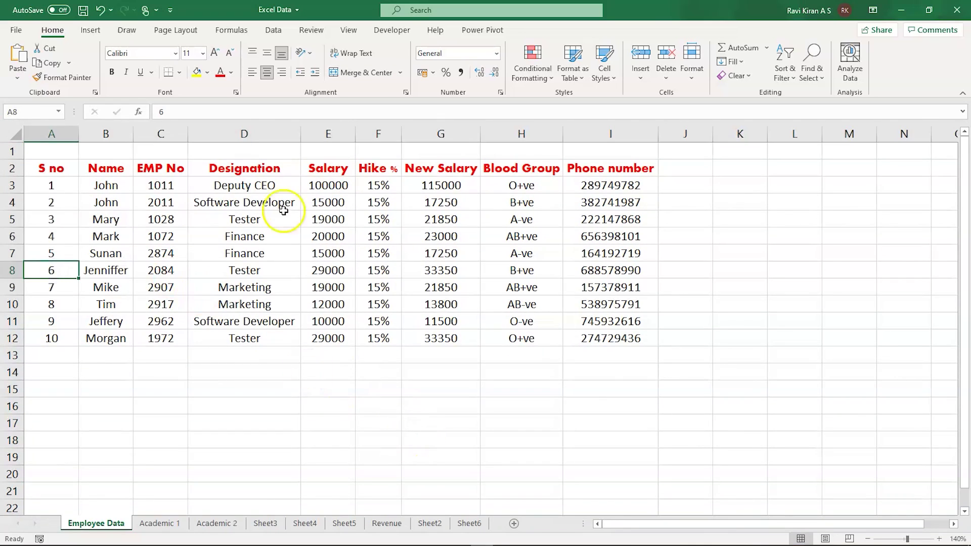
- Reselect the Designation column D together with the Phone number column I
left_click(267, 134)
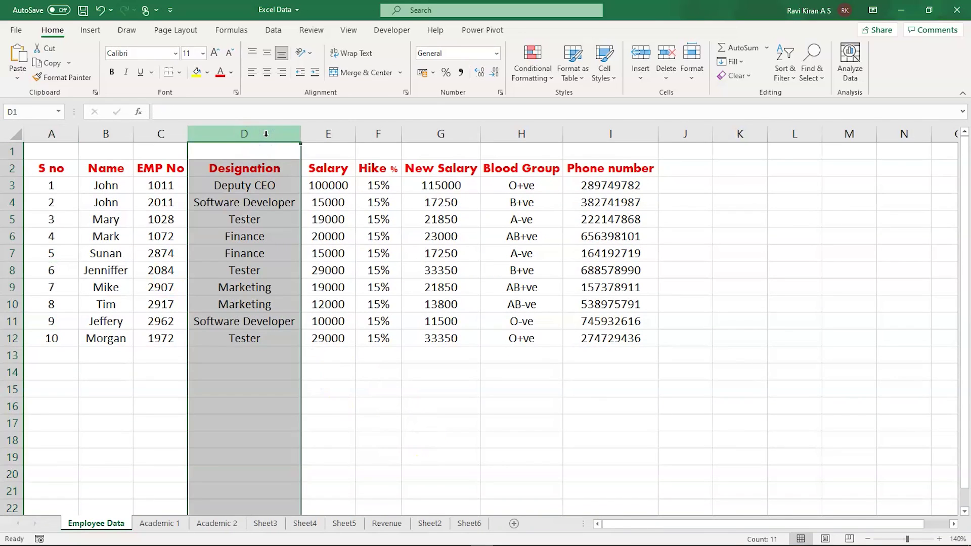
left_click(623, 135, "ctrl")
right_click(569, 194)
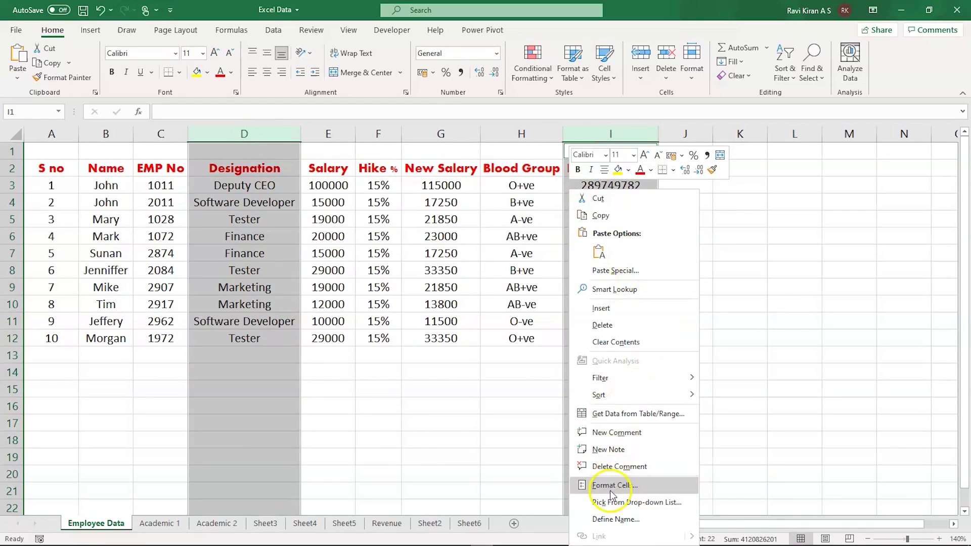
- Clear the Locked protection option for columns D and I, then deselect them
left_click(611, 486)
left_click(463, 295)
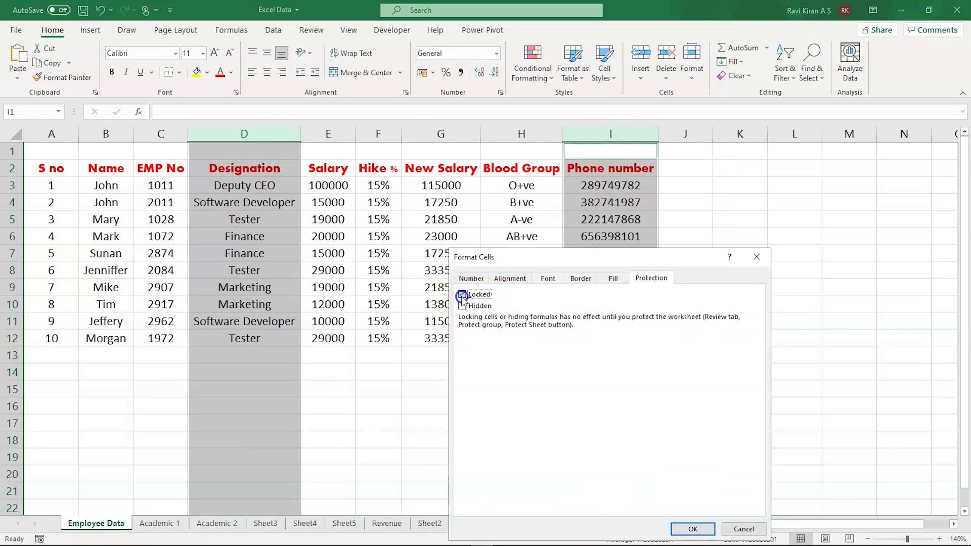
left_click(691, 529)
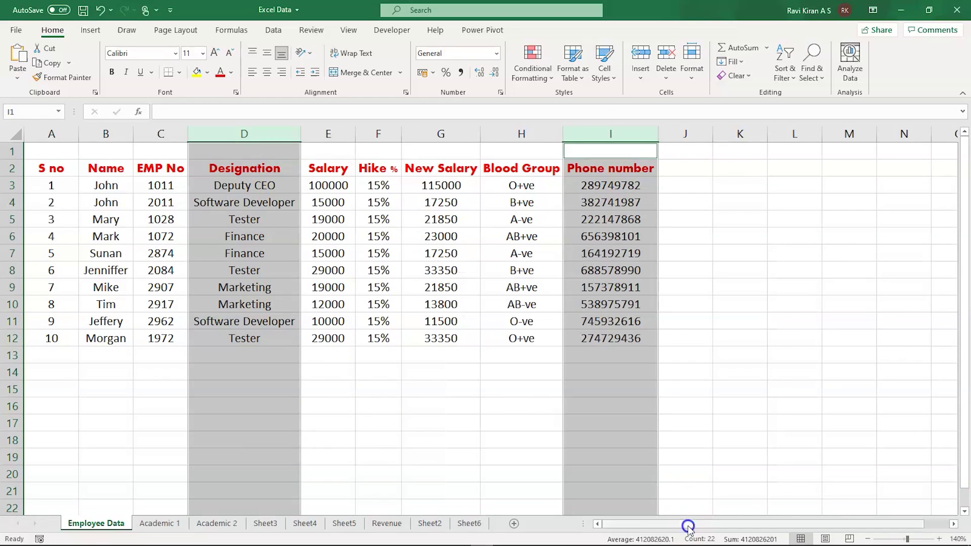
left_click(215, 404)
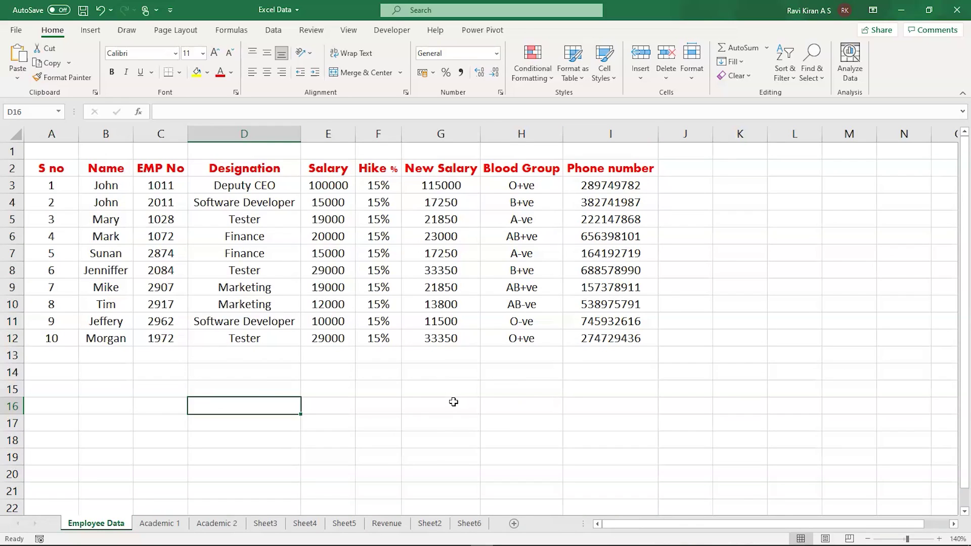
- Protect the Employee Data sheet with a password, confirmed by re-entering it
right_click(104, 526)
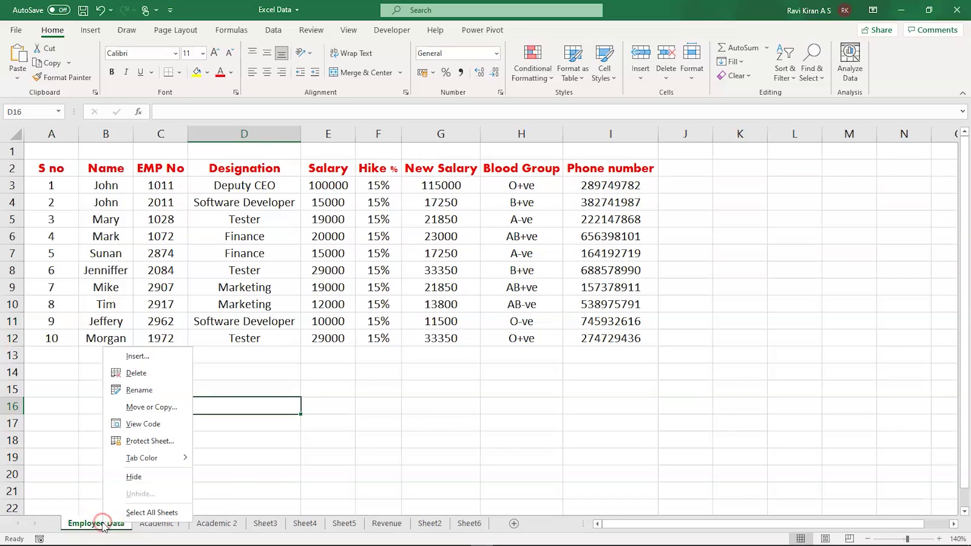
left_click(155, 441)
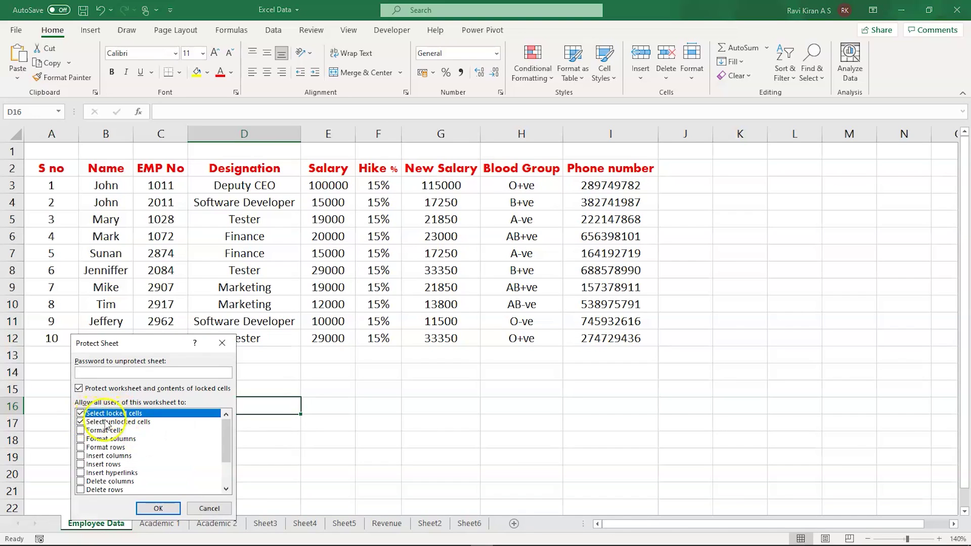
left_click(122, 372)
left_click(158, 507)
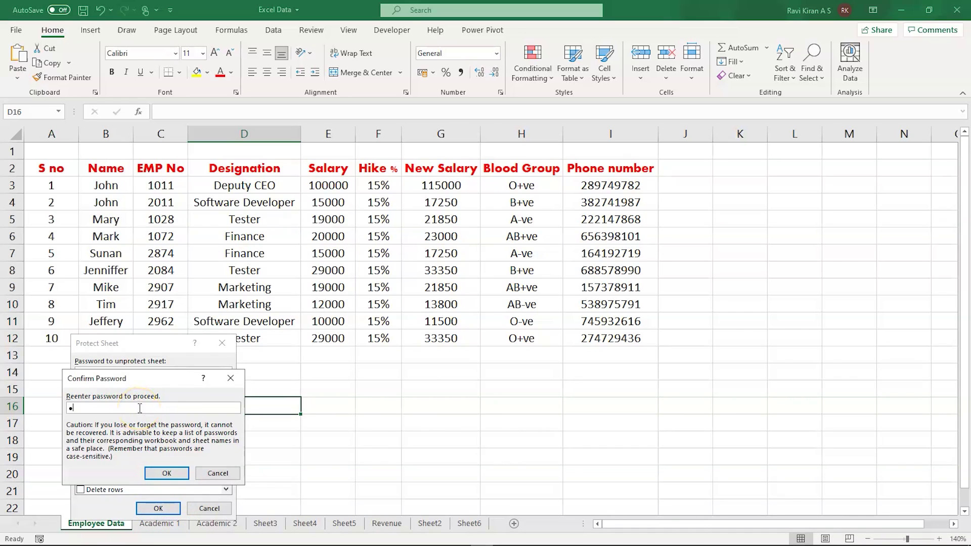
left_click(162, 470)
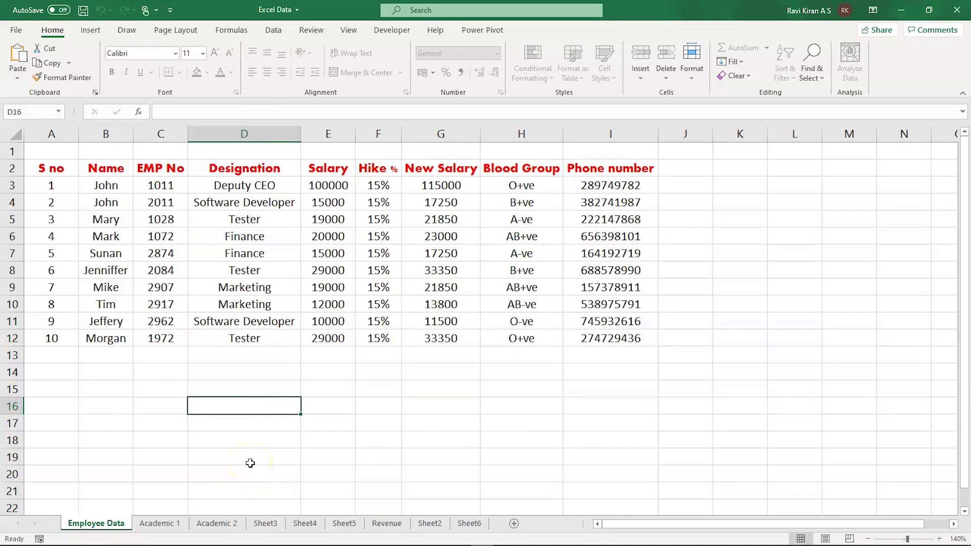
- Select cells H14, H12 and the headers I2 and D2 on the protected sheet
left_click(493, 374)
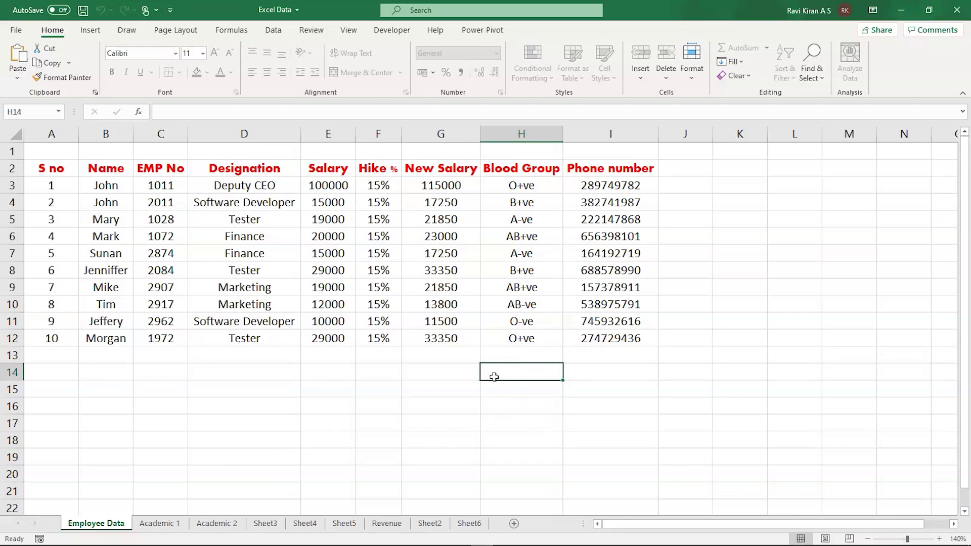
left_click(505, 339)
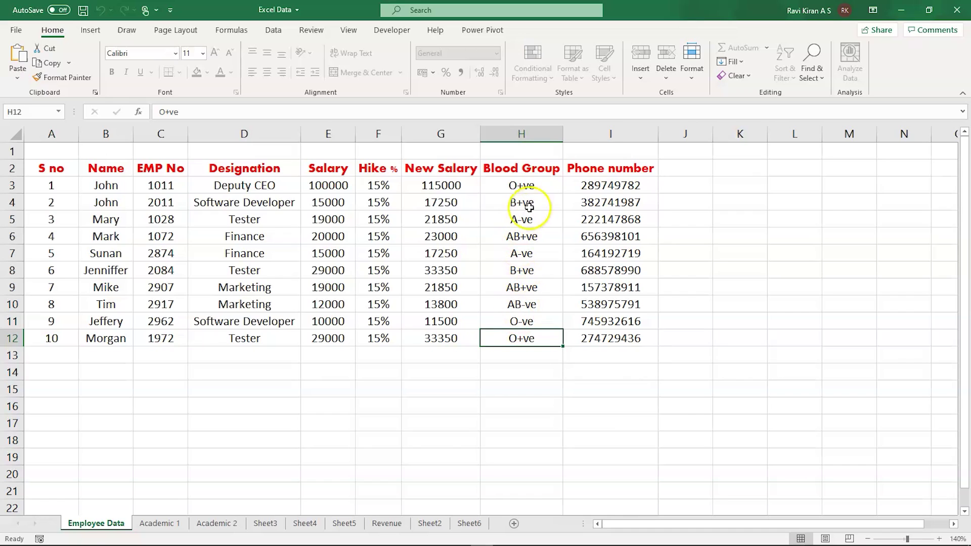
left_click(596, 169)
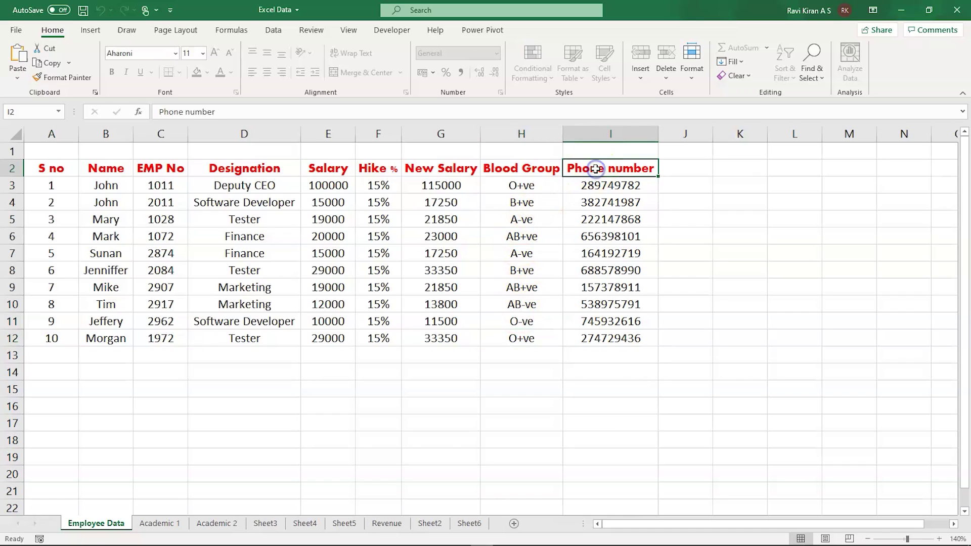
left_click(236, 167)
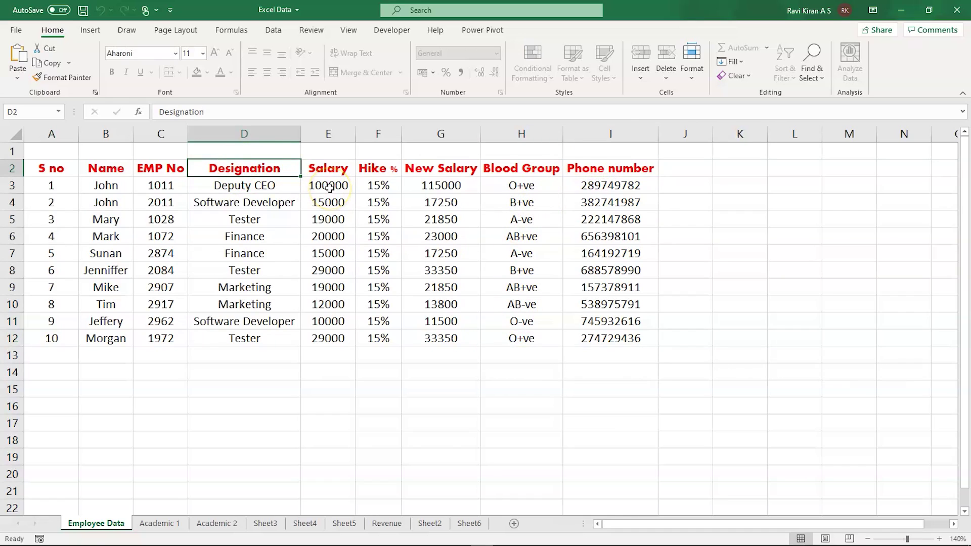
- Try editing locked Blood Group cell H3 and dismiss the protected-sheet warning
left_click(526, 188)
double_click(527, 188)
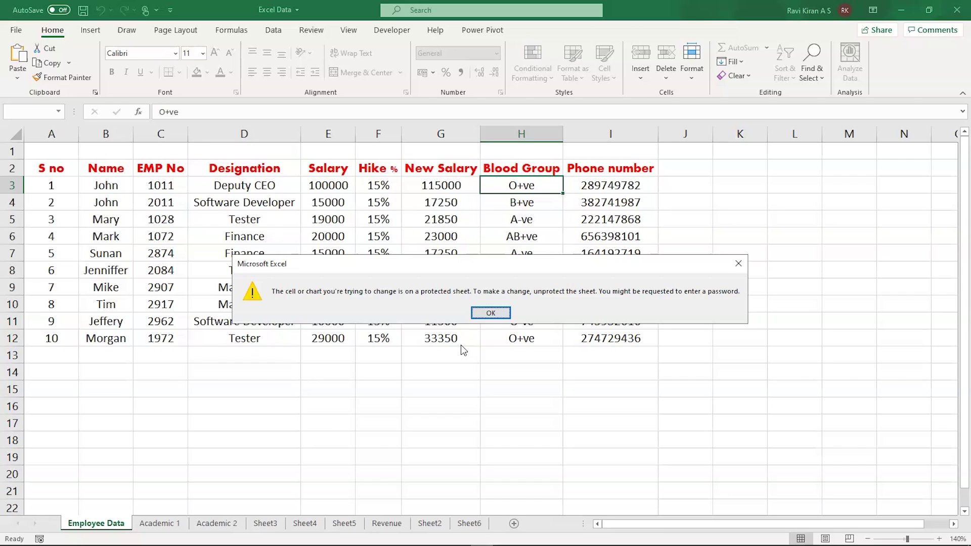
left_click(480, 314)
left_click(480, 313)
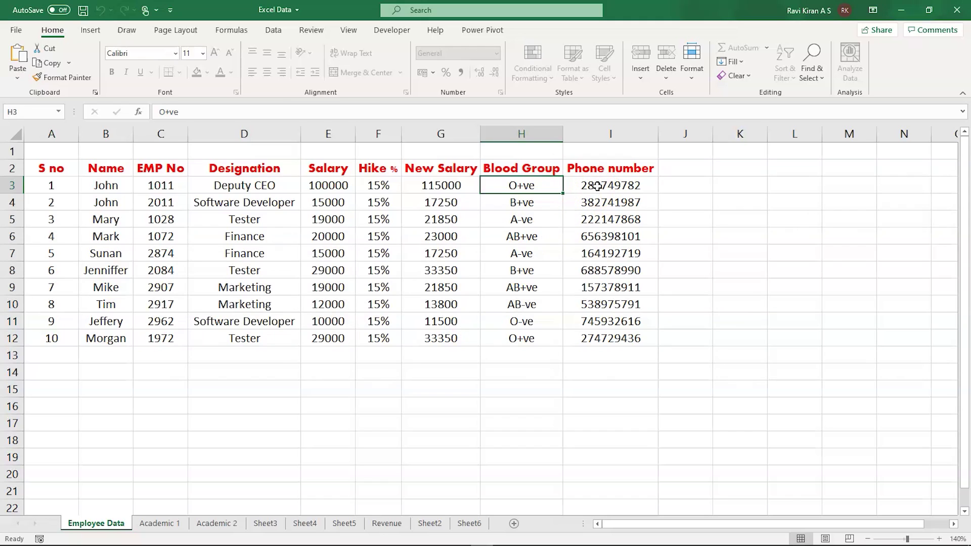
left_click(598, 187)
double_click(598, 187)
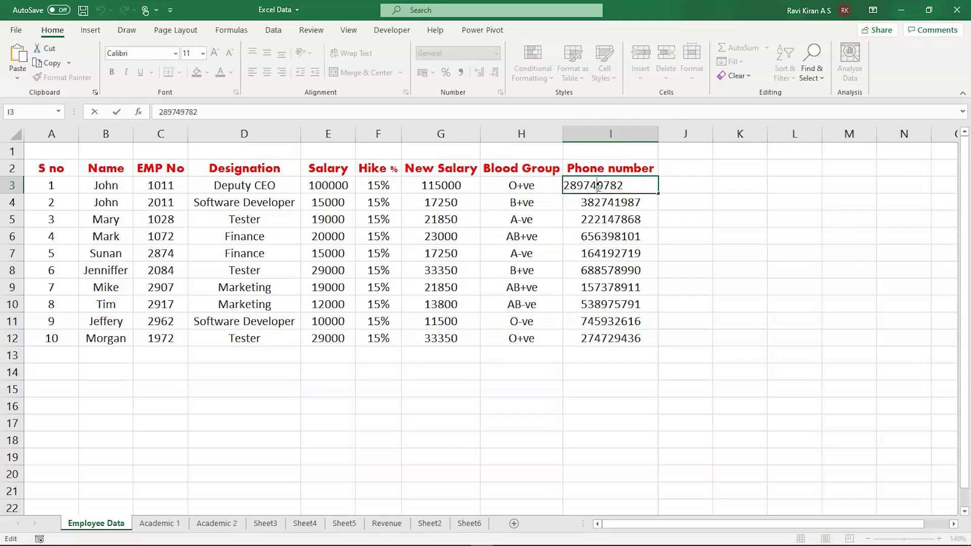
double_click(599, 188)
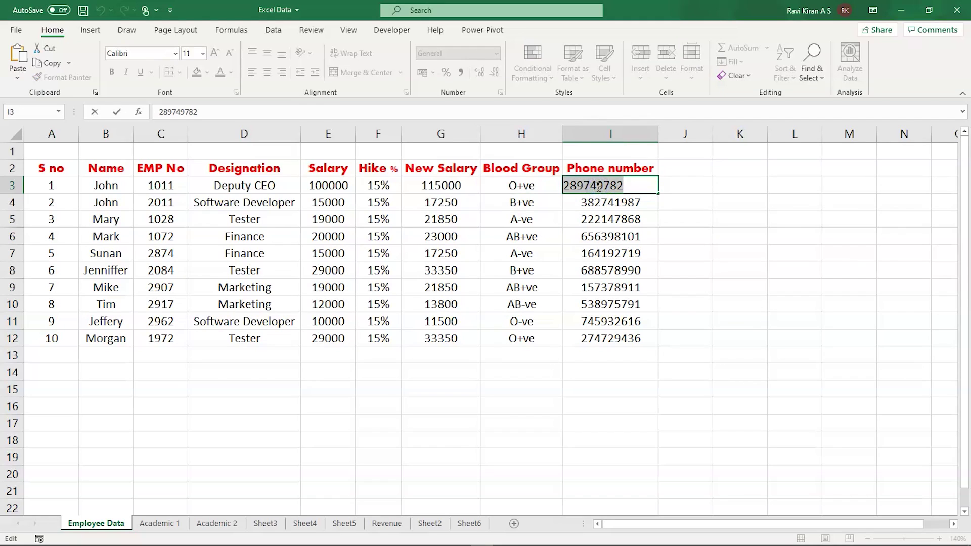
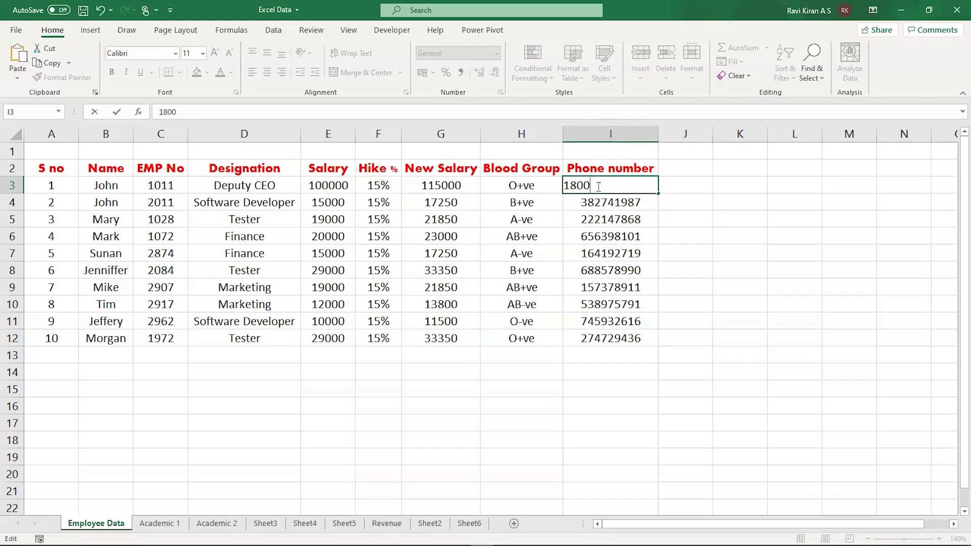
left_click(666, 212)
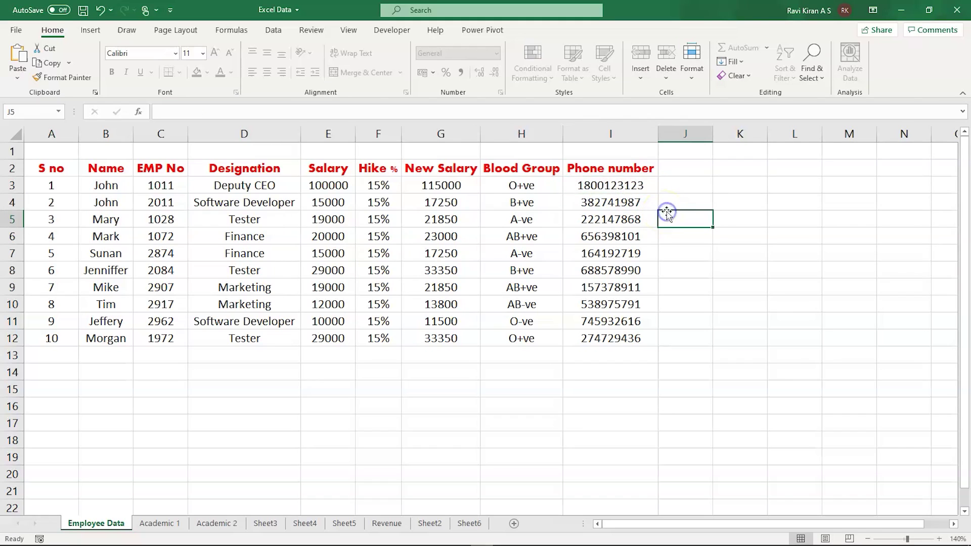
- Change D3 from Deputy CEO to CEO and D4 to Sr. Software Developer
double_click(258, 186)
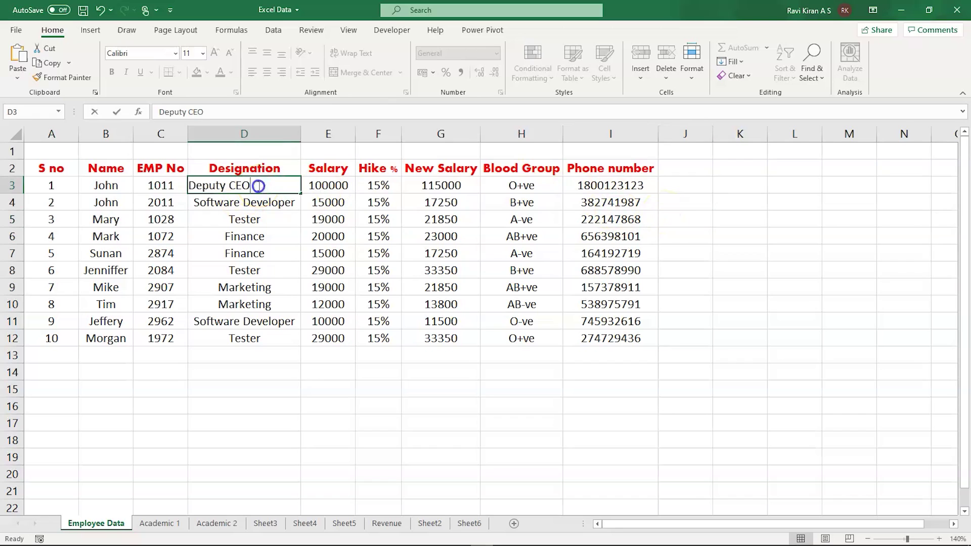
double_click(213, 185)
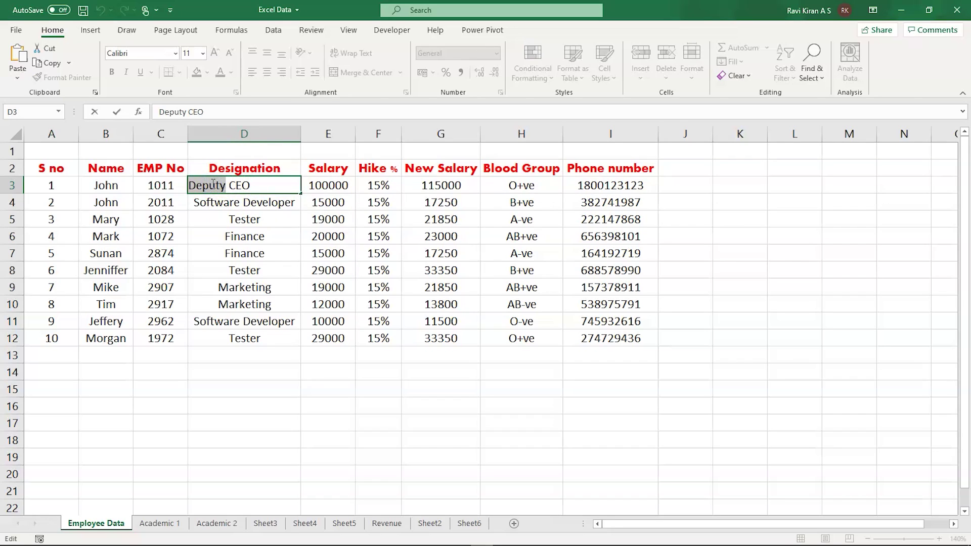
key("BackSpace")
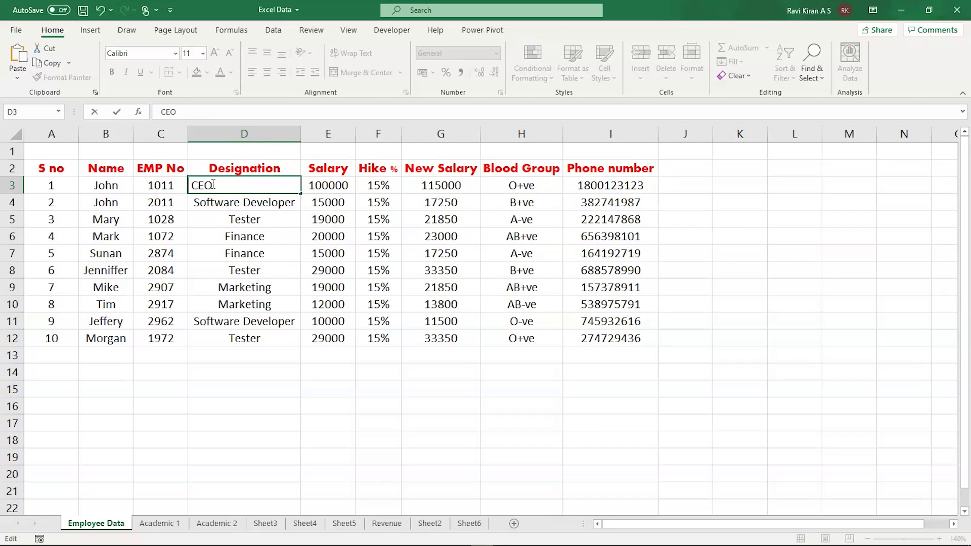
key("Delete")
double_click(205, 202)
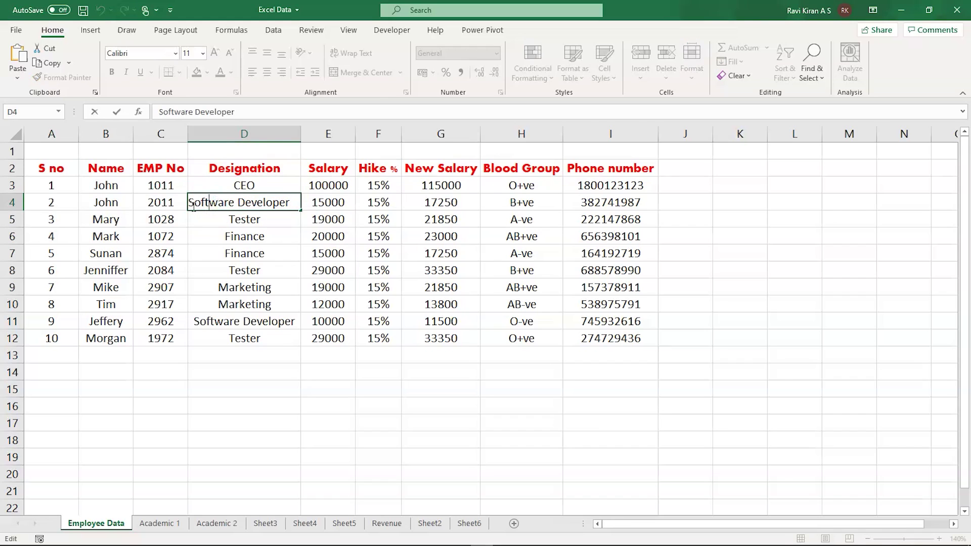
left_click(194, 206)
type("r. ")
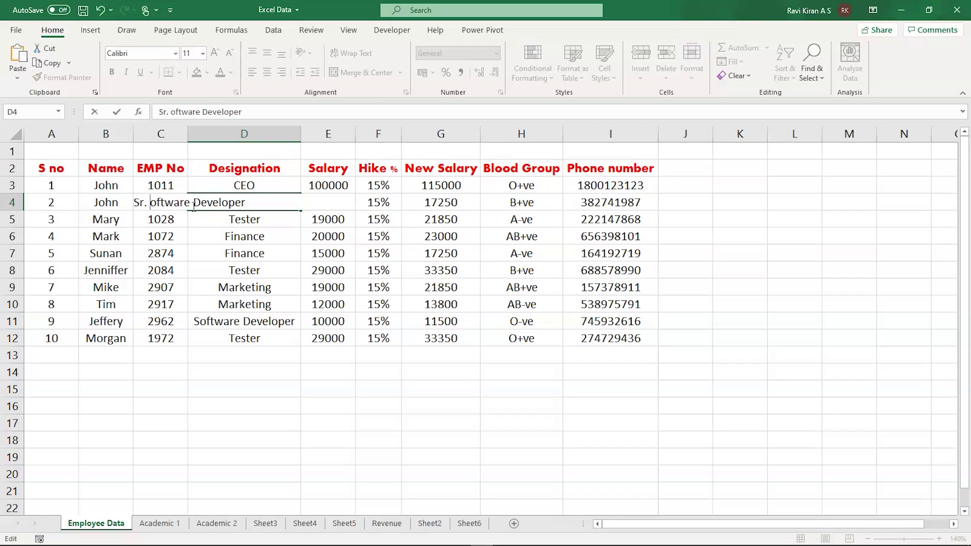
type("S")
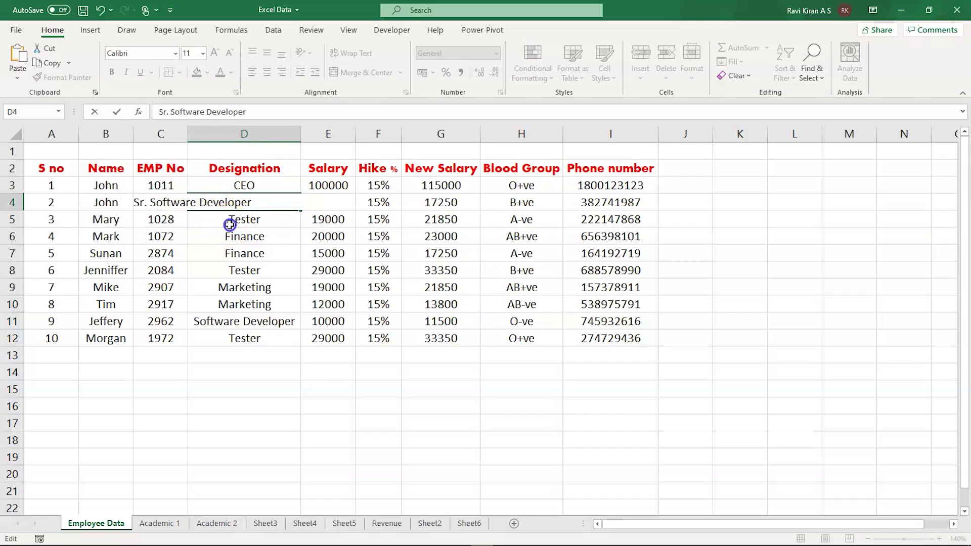
left_click(230, 225)
- Make D5 read Sr. Tester and start retyping Tester in D12, fixing a typo
double_click(229, 217)
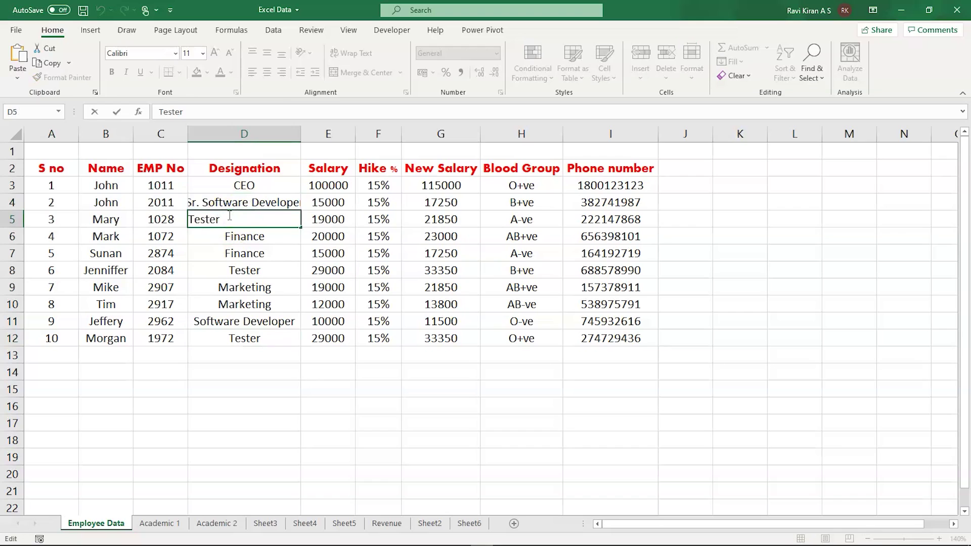
type("Sr.")
left_click(244, 342)
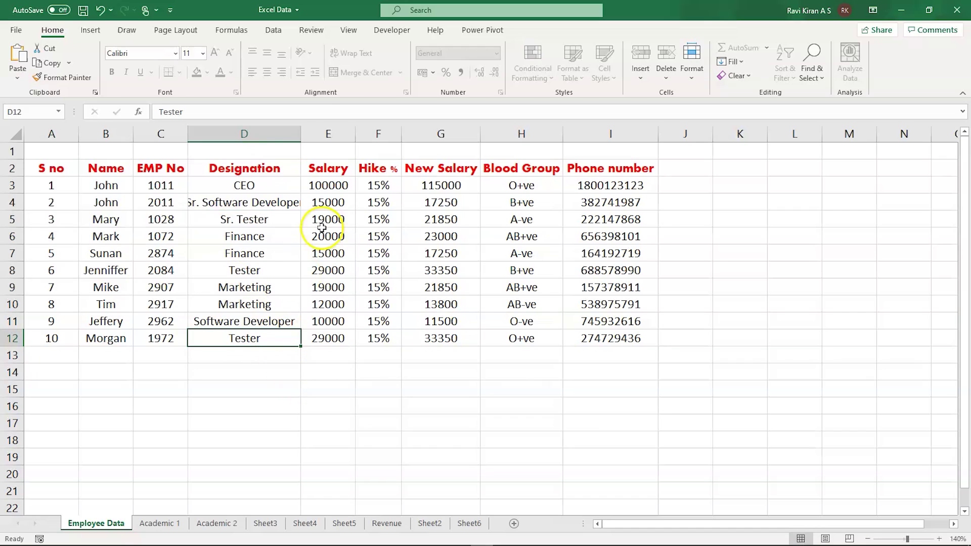
key("BackSpace")
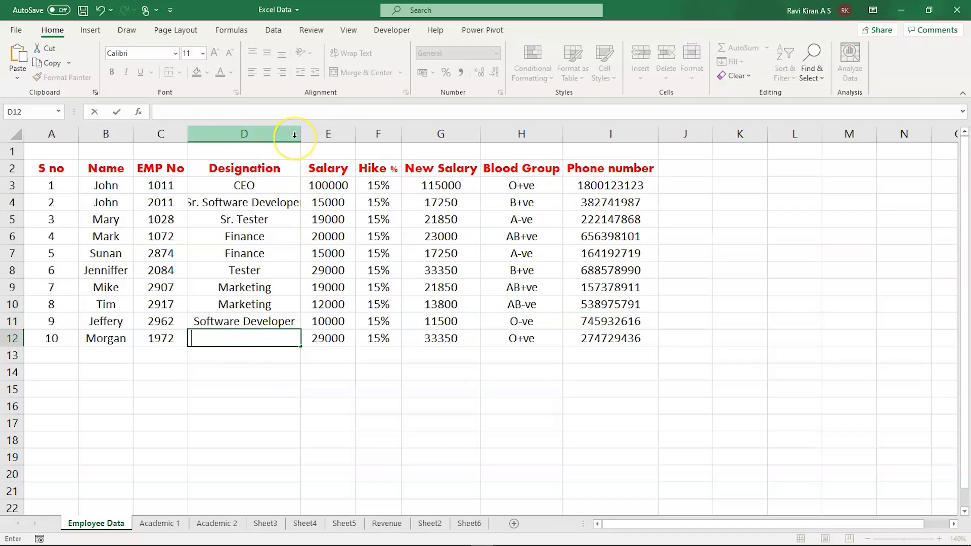
type("Tesy")
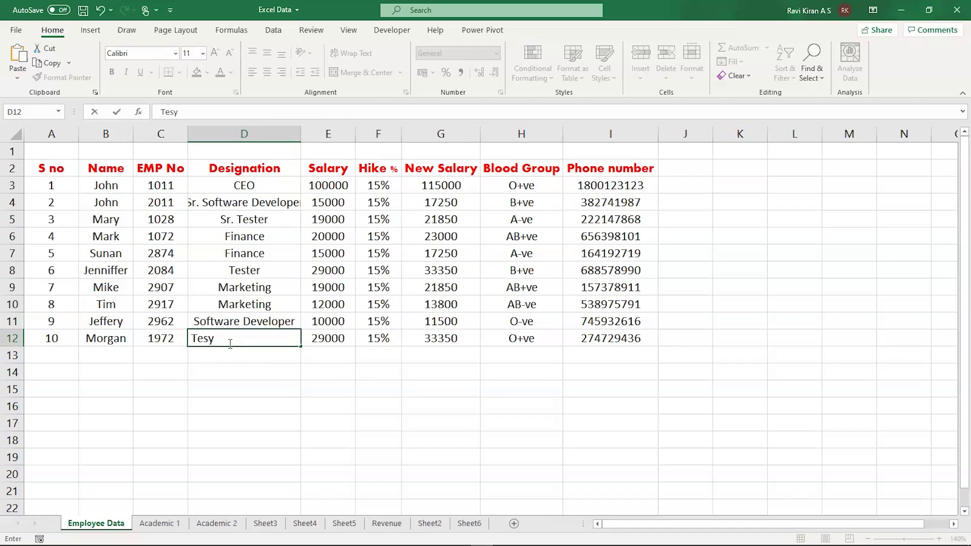
key("BackSpace")
- Finish entering Tester in D12 and test whether column D can be widened
type("ter")
left_click(236, 375)
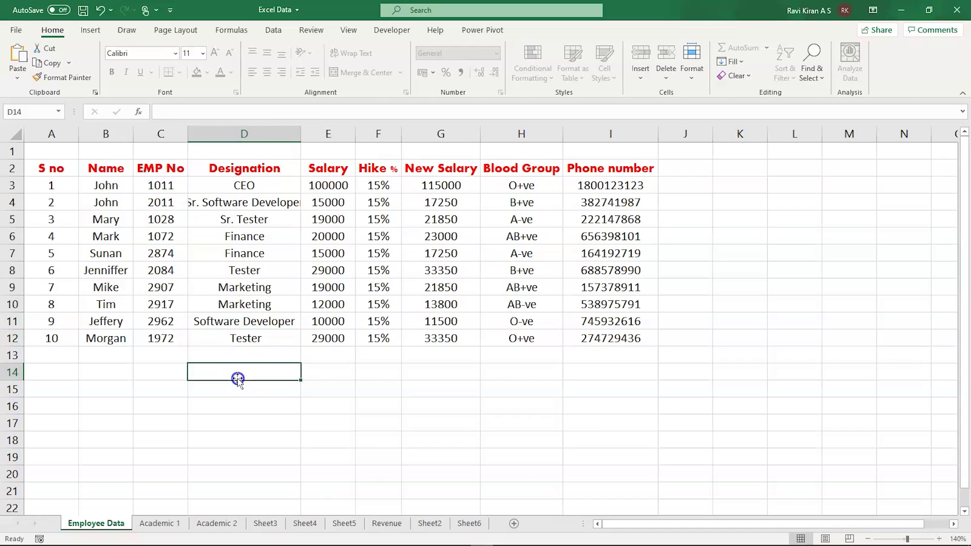
left_click(298, 134)
mouse_move(299, 134)
left_mouse_down()
mouse_move(310, 135)
mouse_move(299, 134)
left_mouse_up()
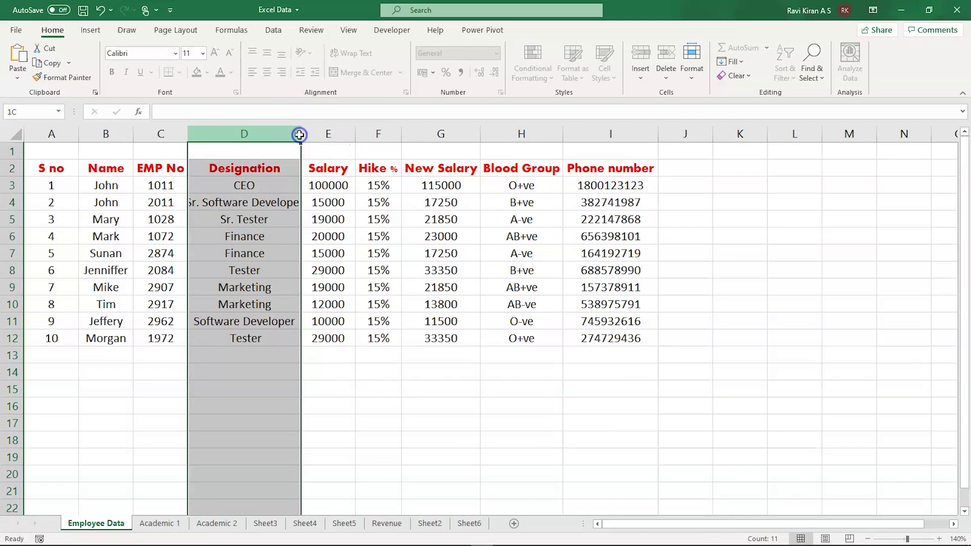
left_click(358, 392)
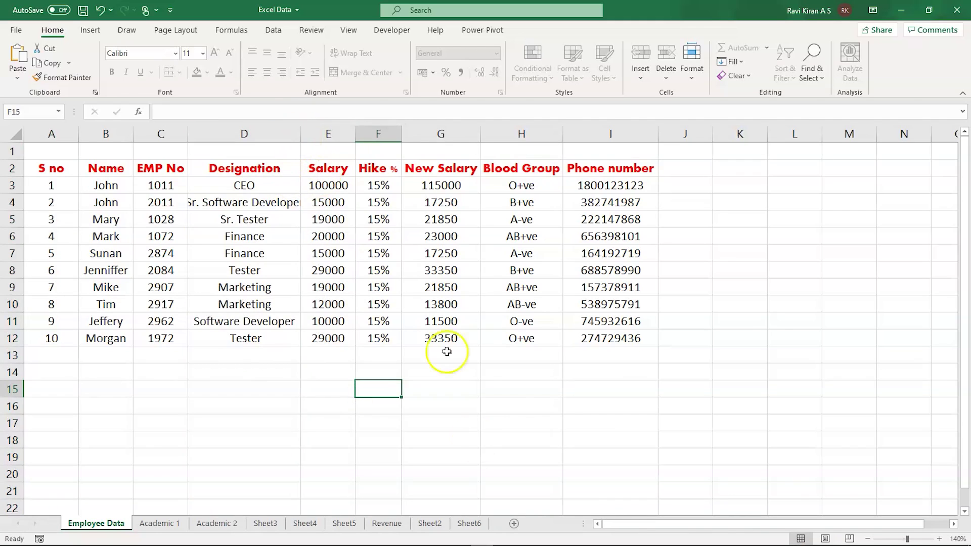
- Click empty cells below the table and switch toward the PowerPoint slide show
left_click(508, 419)
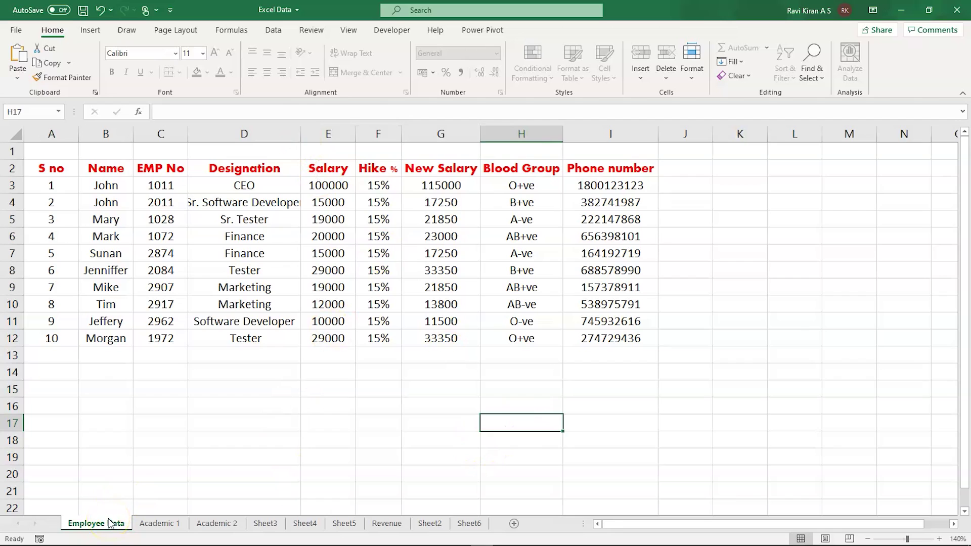
left_click(136, 417)
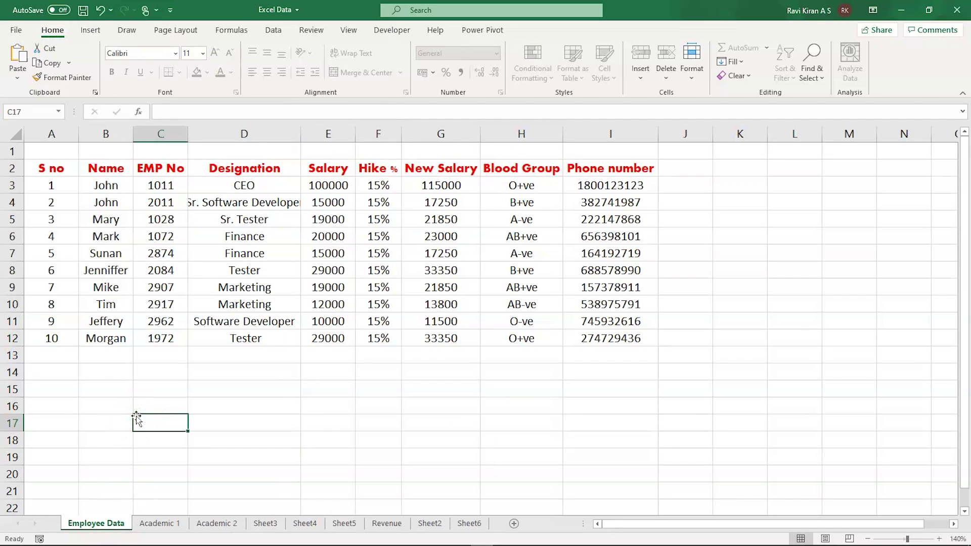
key("alt+Tab")
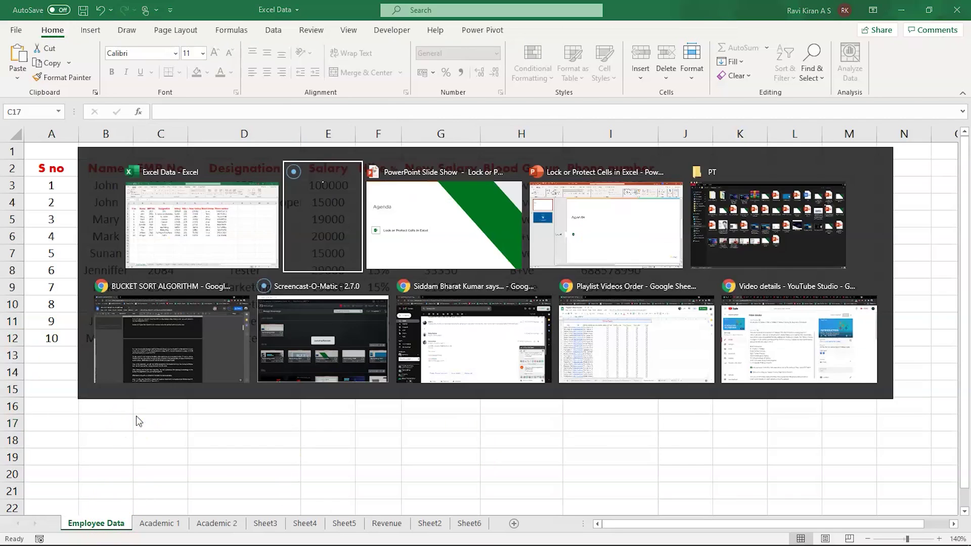